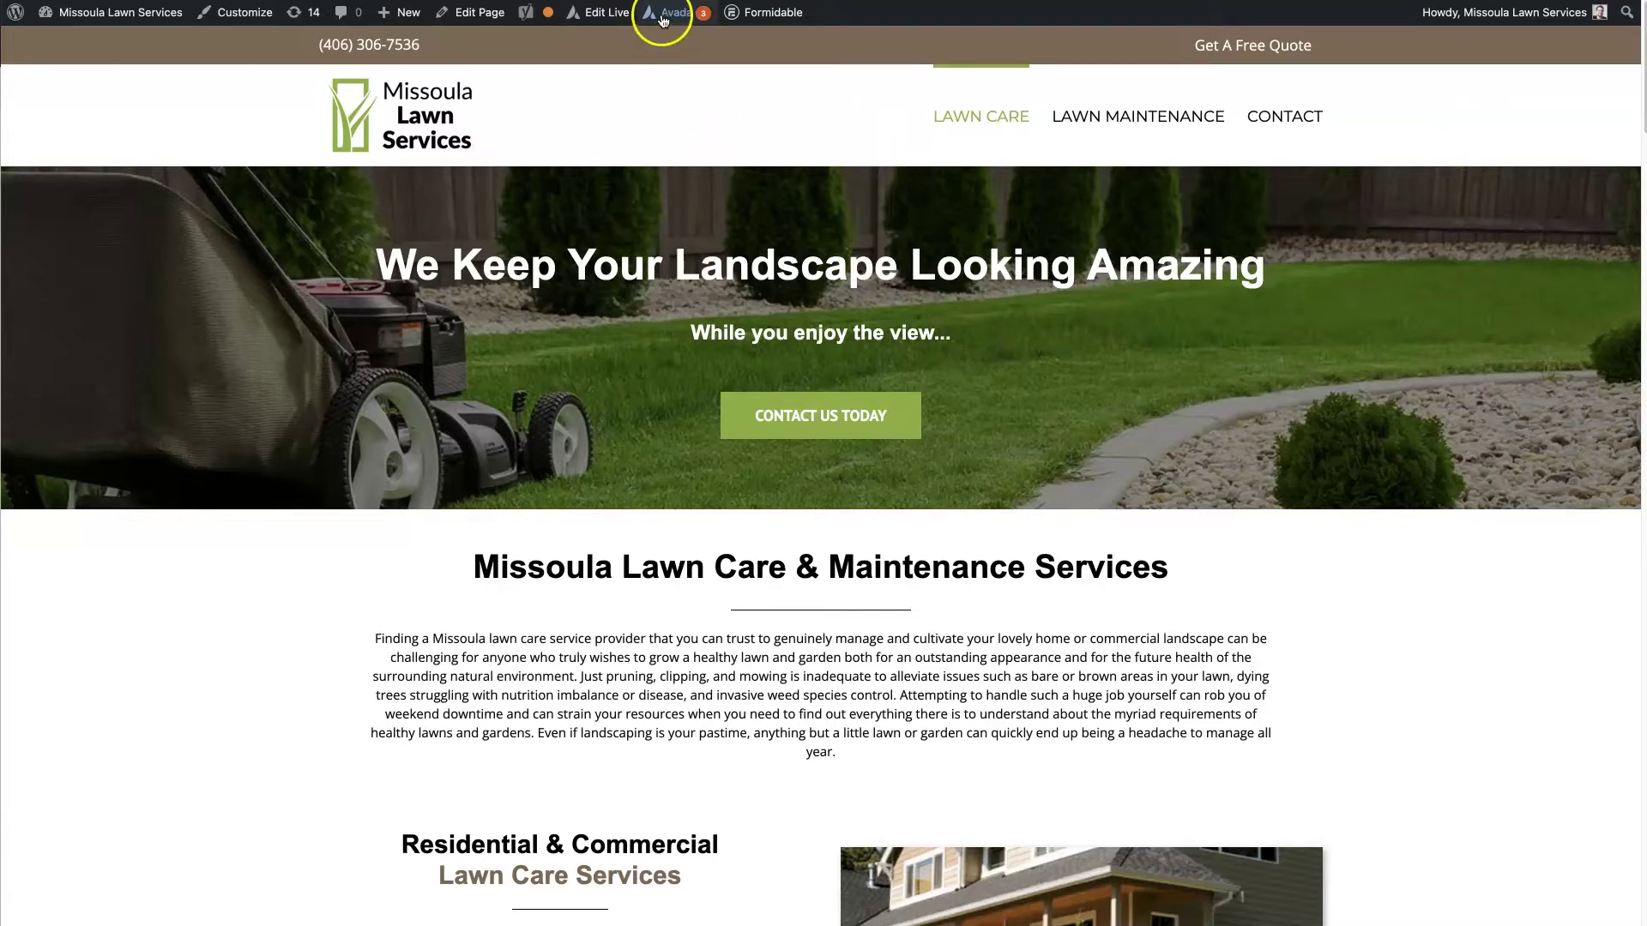
# Bring up the Avada menu from the admin bar on the Missoula Lawn Services homepage
pyautogui.moveTo(664, 19)
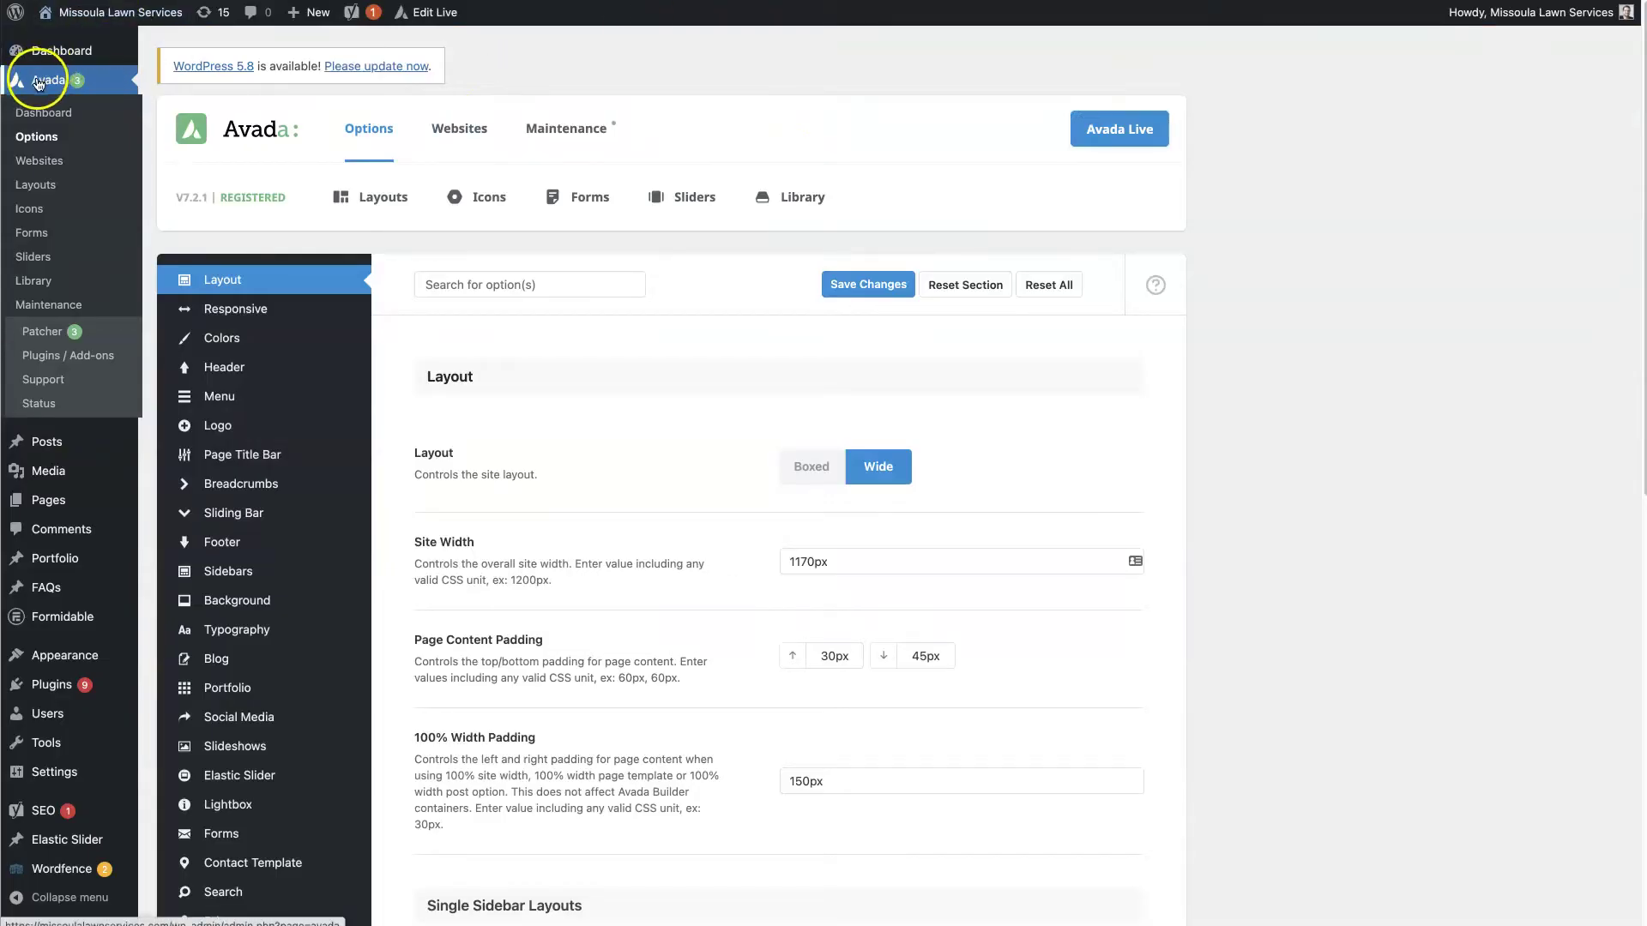
pyautogui.click(37, 137)
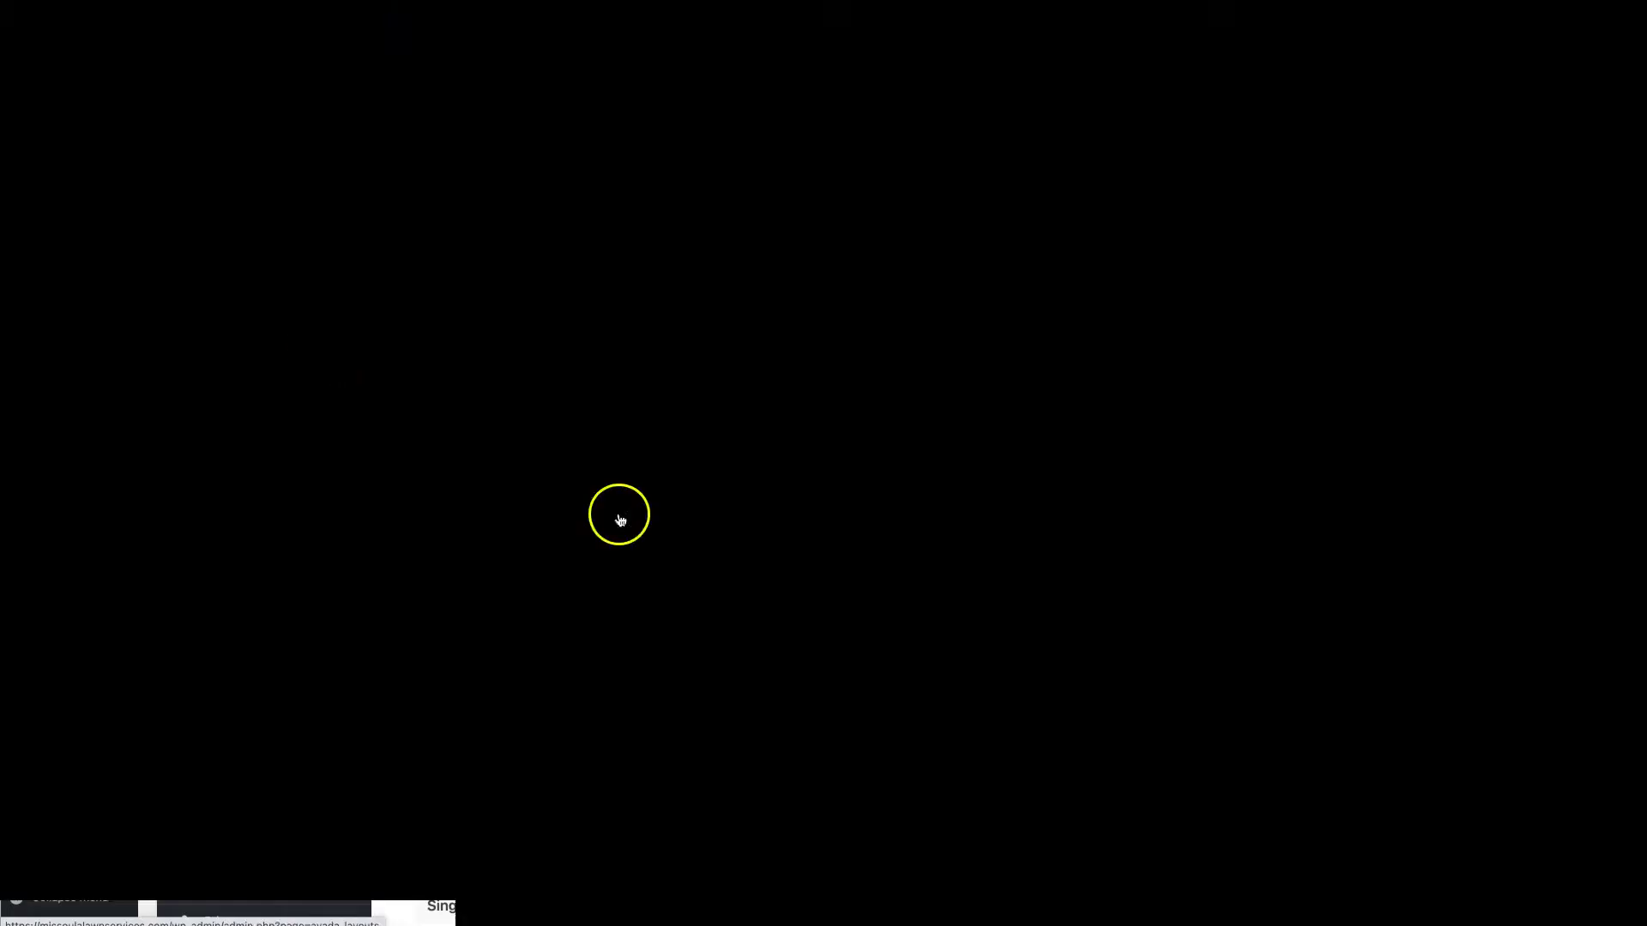
pyautogui.scroll(-3, 1123, 545)
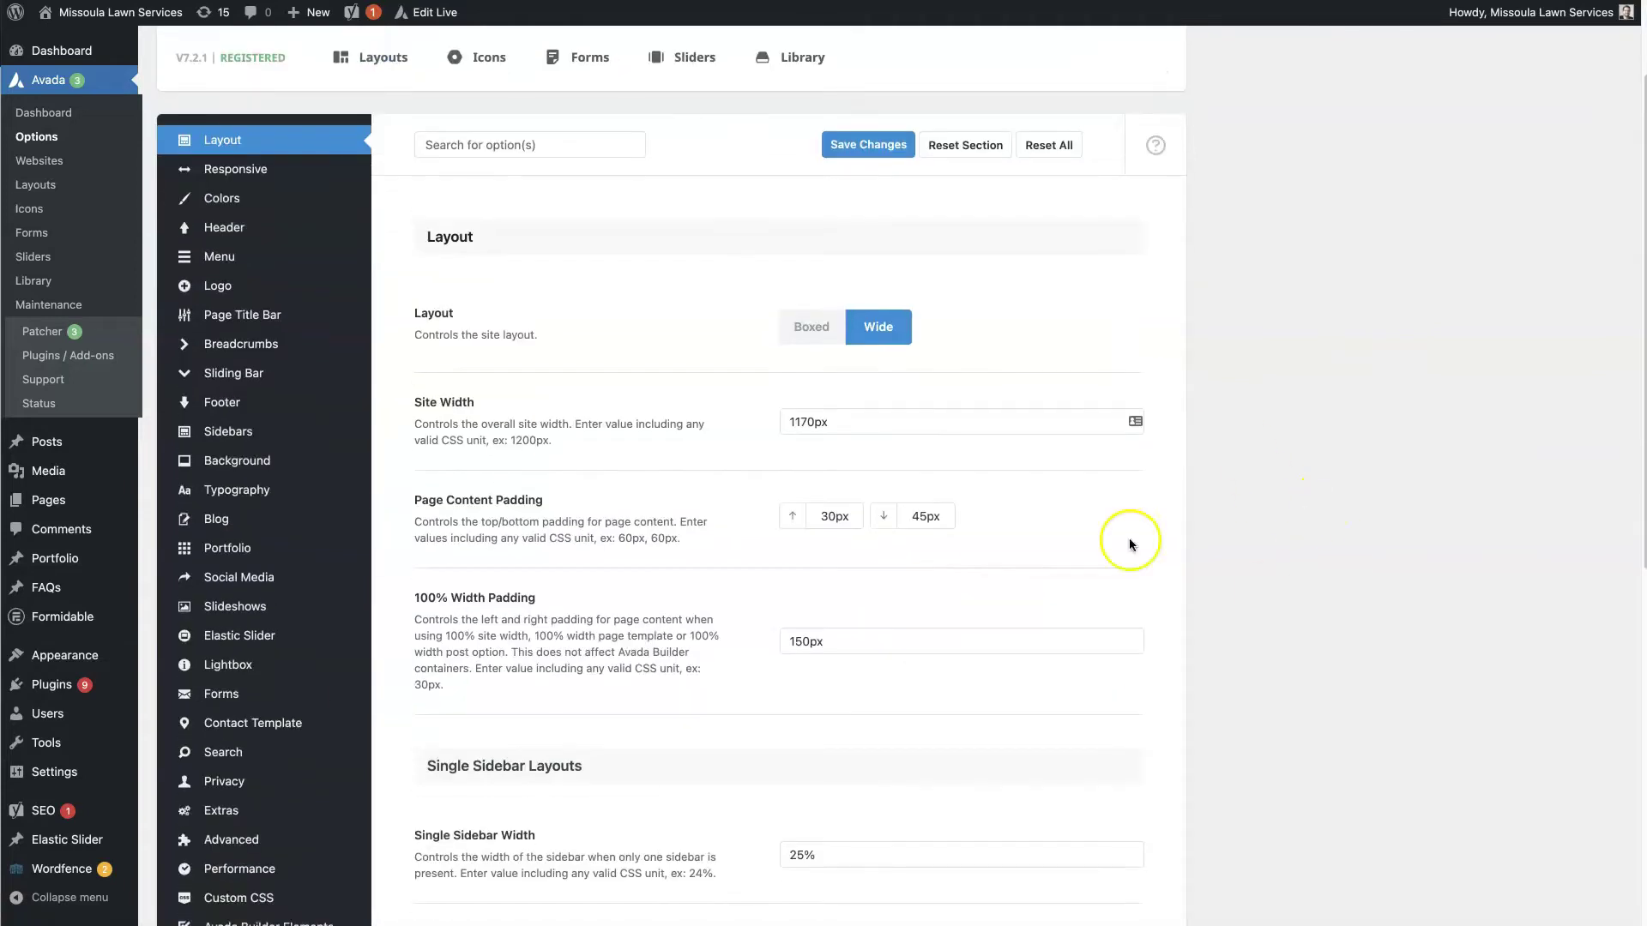
pyautogui.scroll(-5, 274, 386)
pyautogui.scroll(2, 284, 461)
pyautogui.scroll(5, 284, 460)
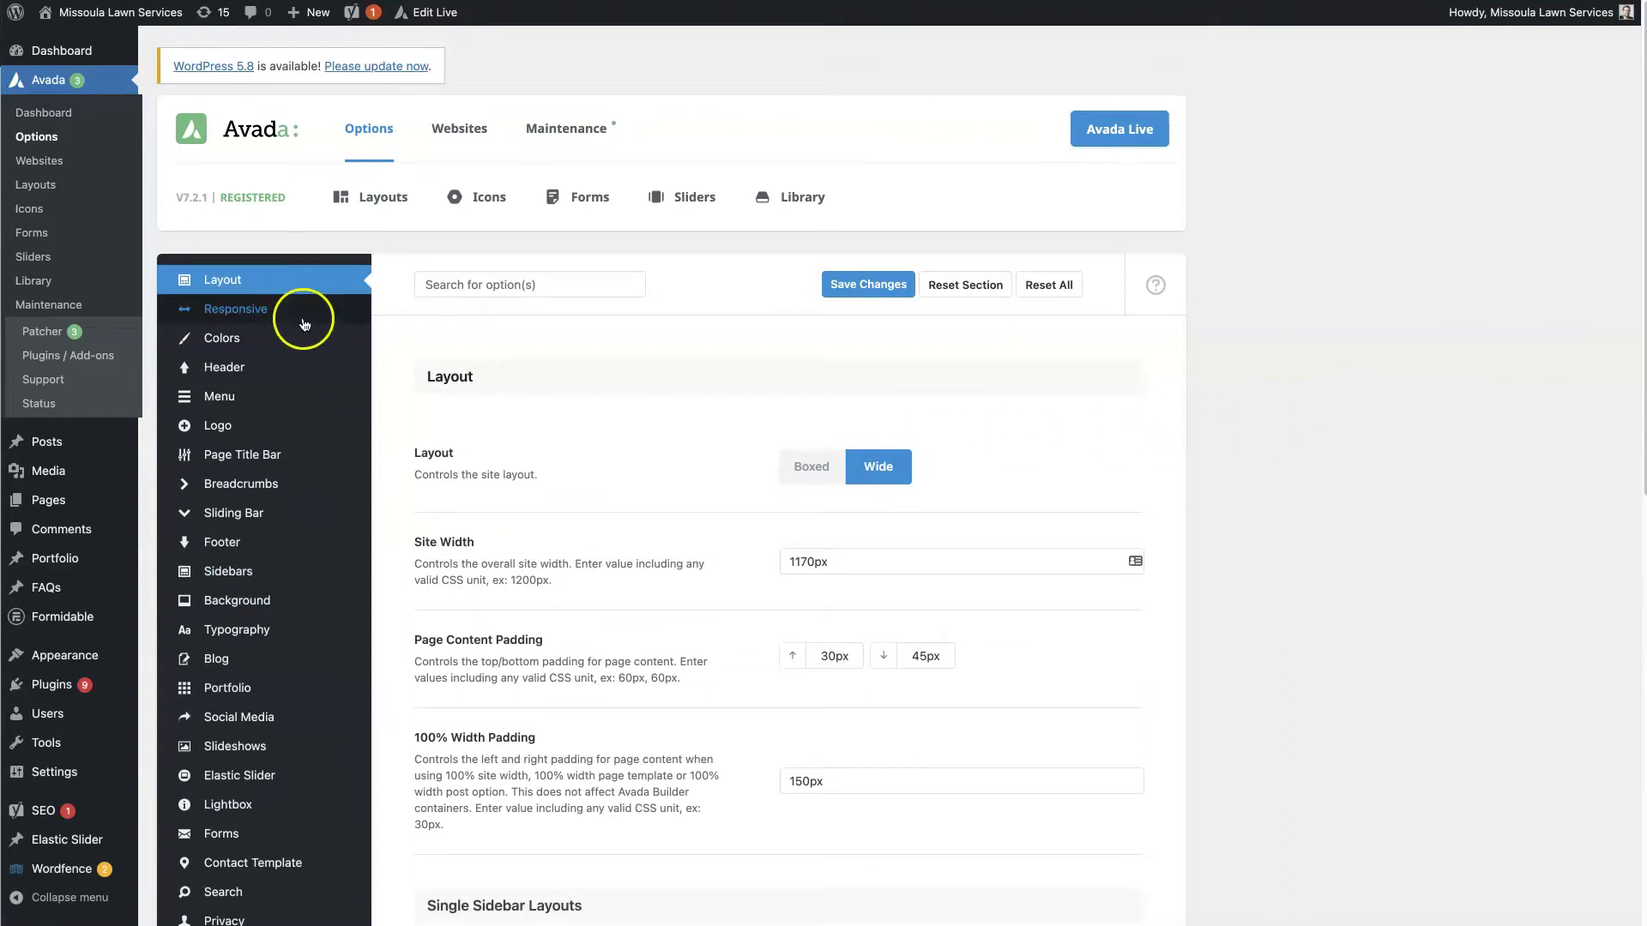
# Open Header Content and look through the header layout thumbnails, with layout 3 selected
pyautogui.click(240, 371)
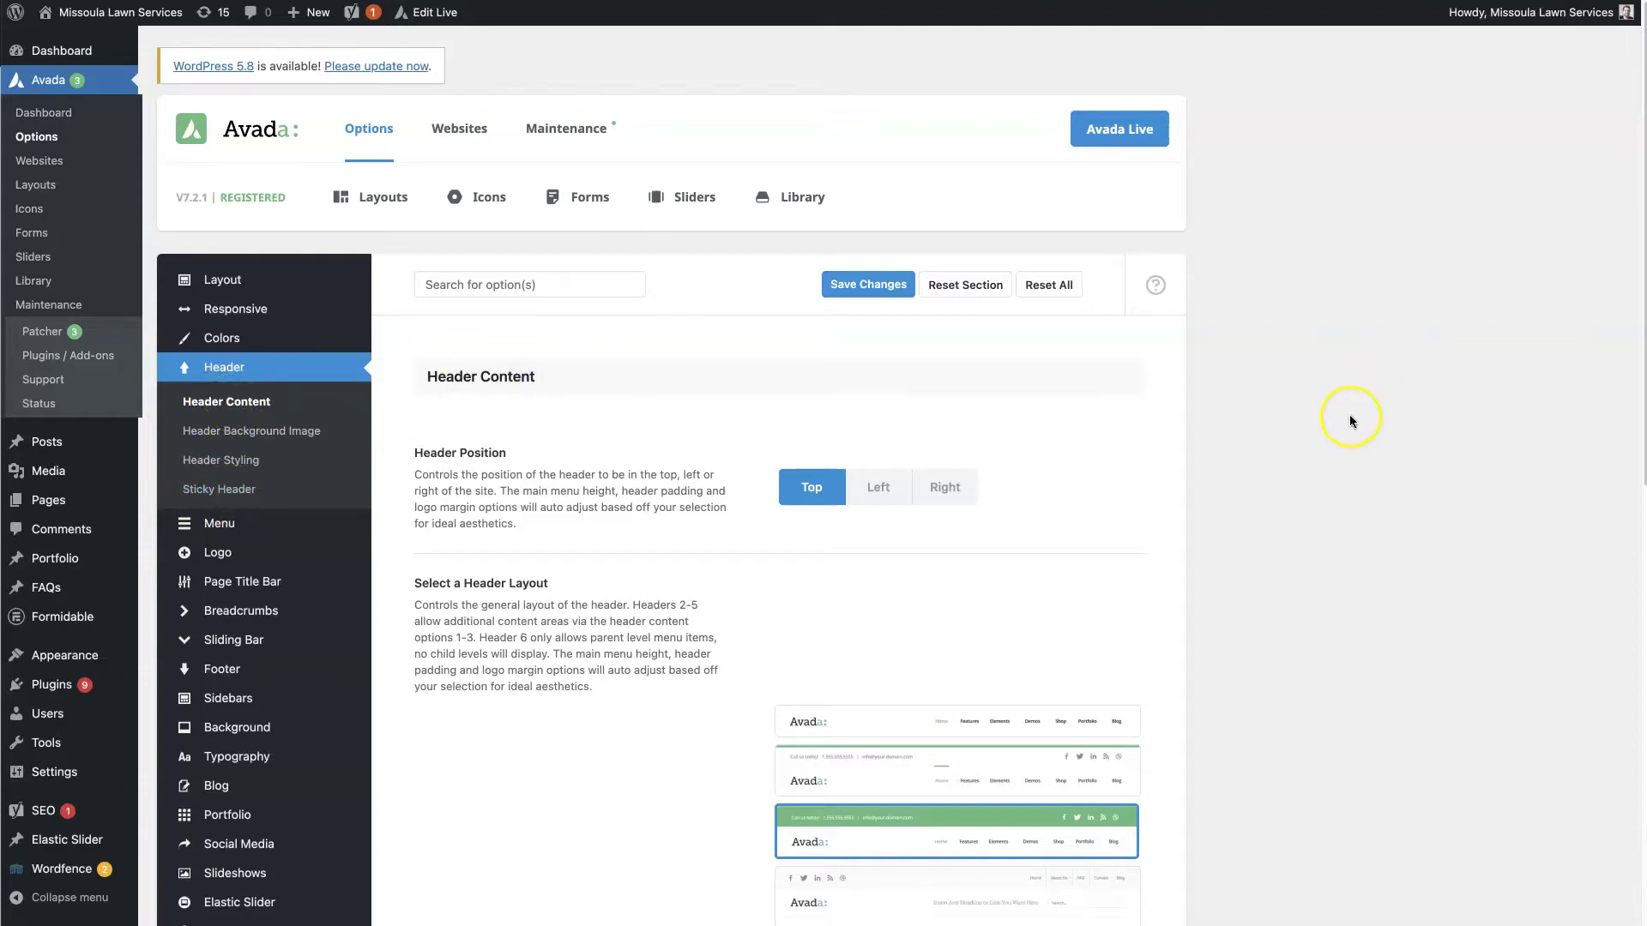
pyautogui.scroll(-3, 1350, 420)
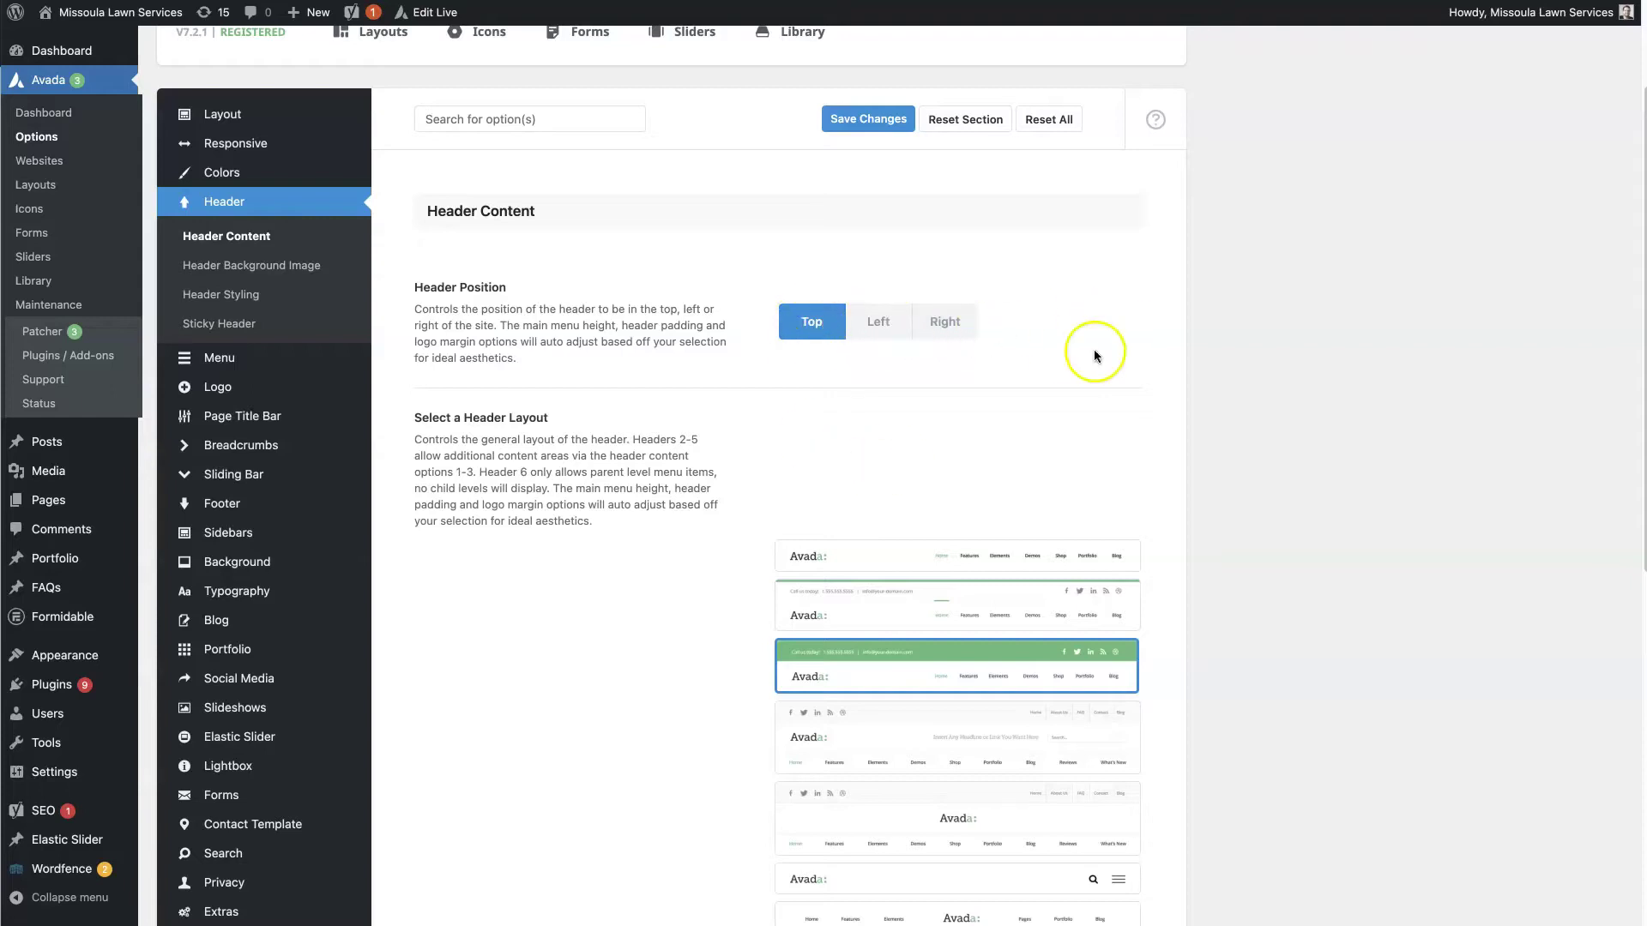
pyautogui.scroll(-1, 1306, 421)
pyautogui.scroll(-3, 1288, 476)
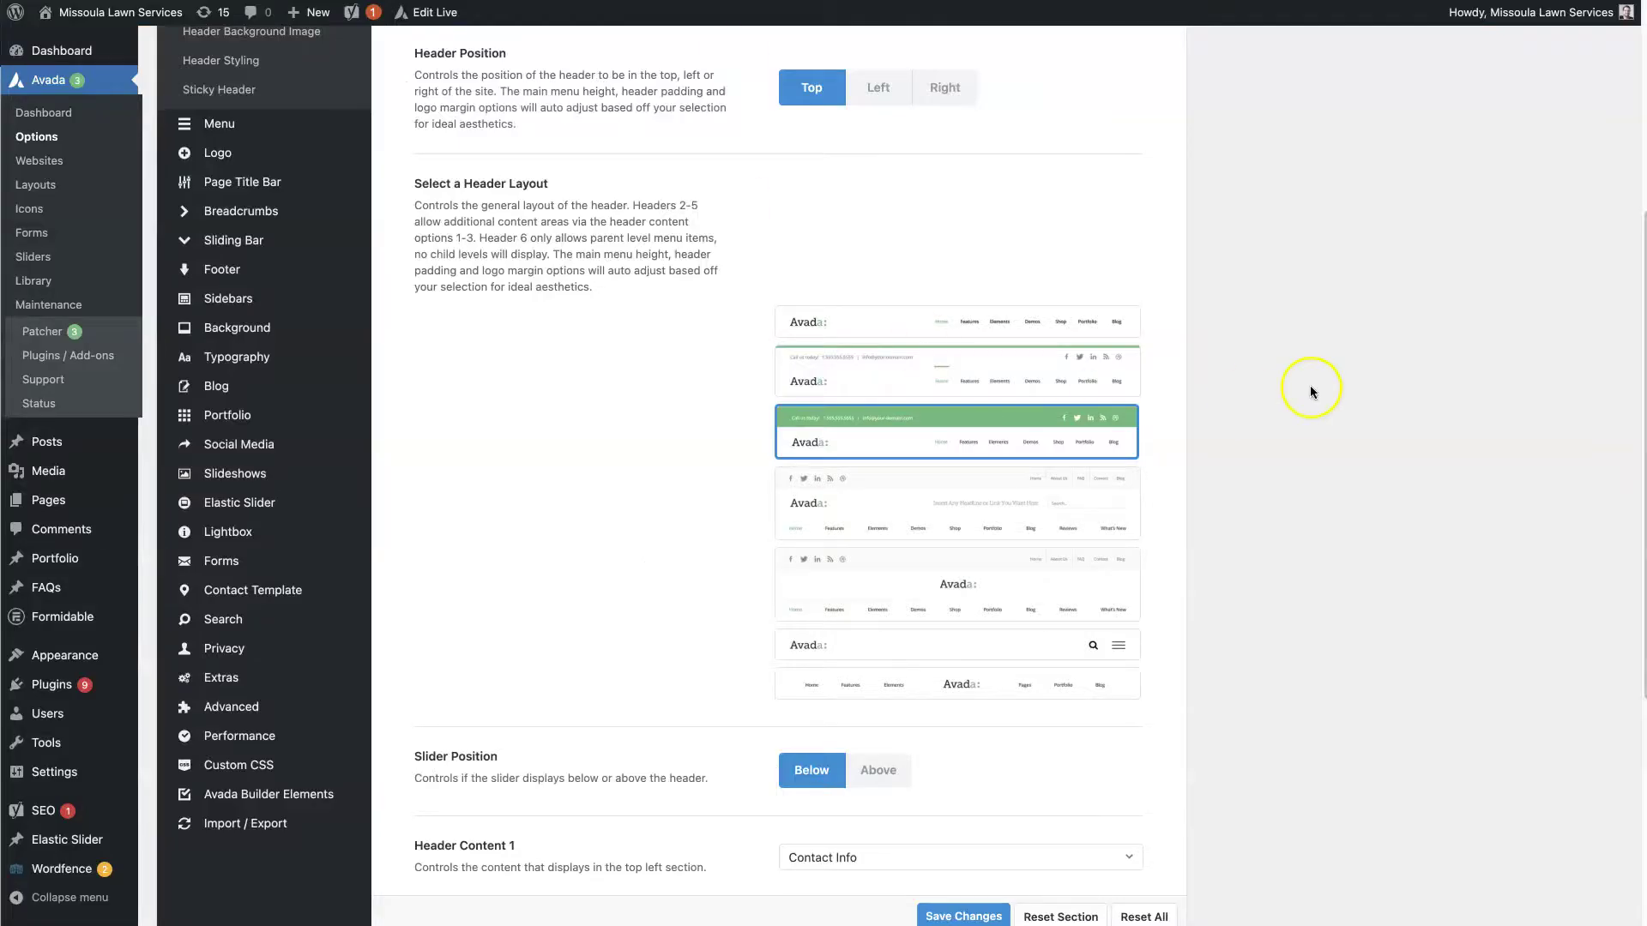
pyautogui.scroll(-2, 1300, 403)
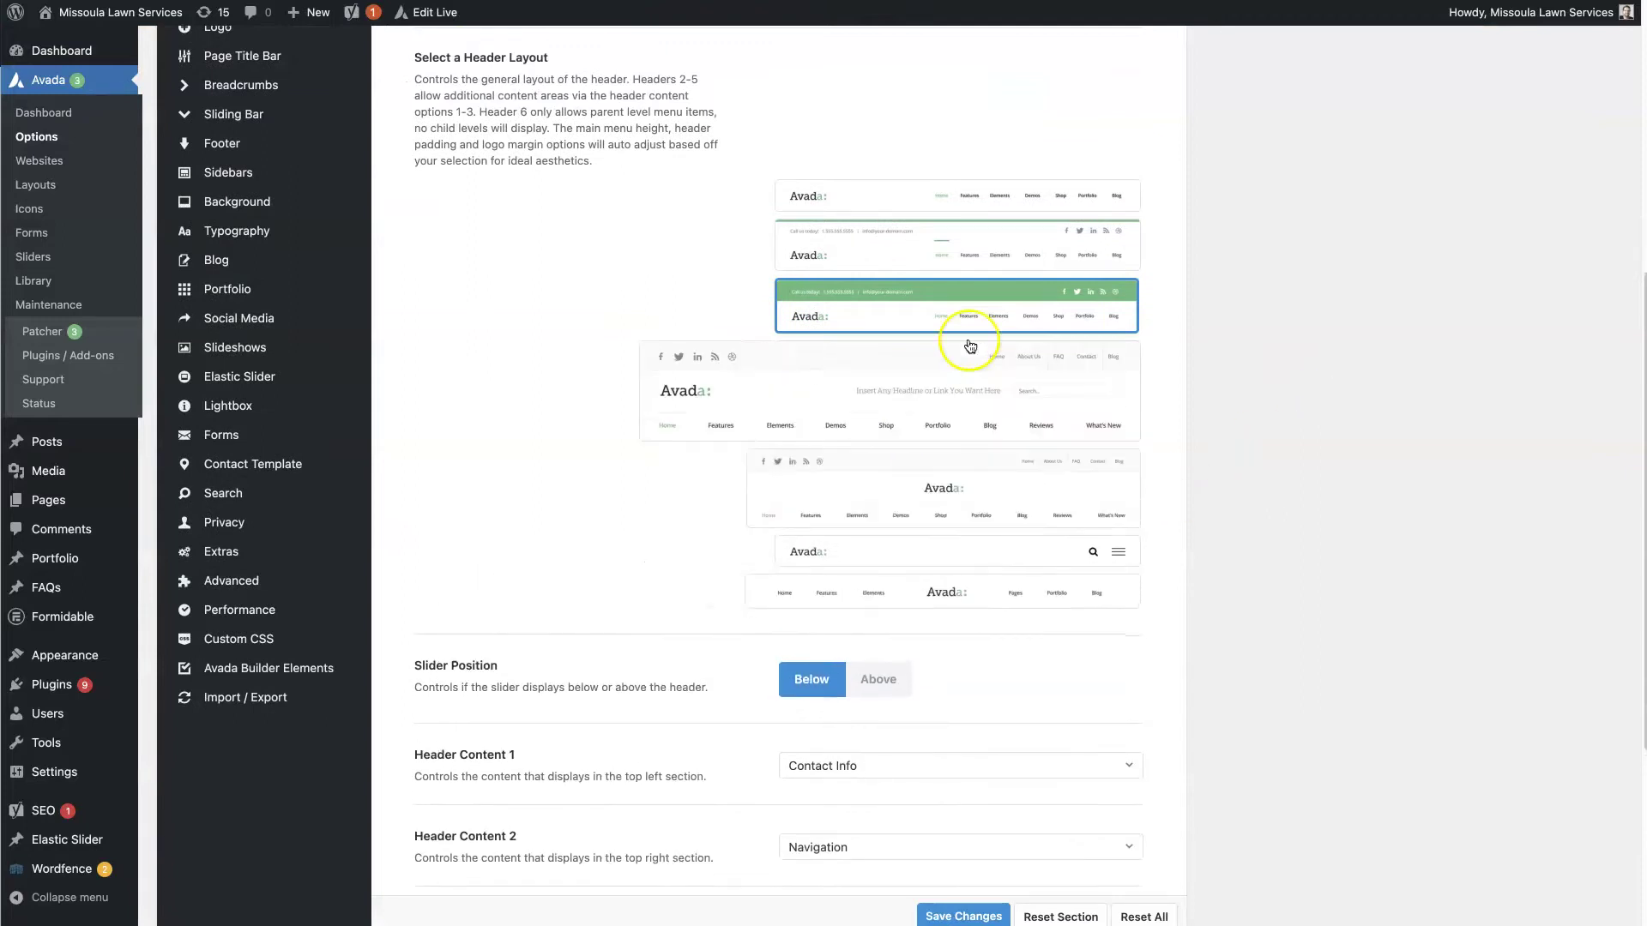
pyautogui.moveTo(965, 429)
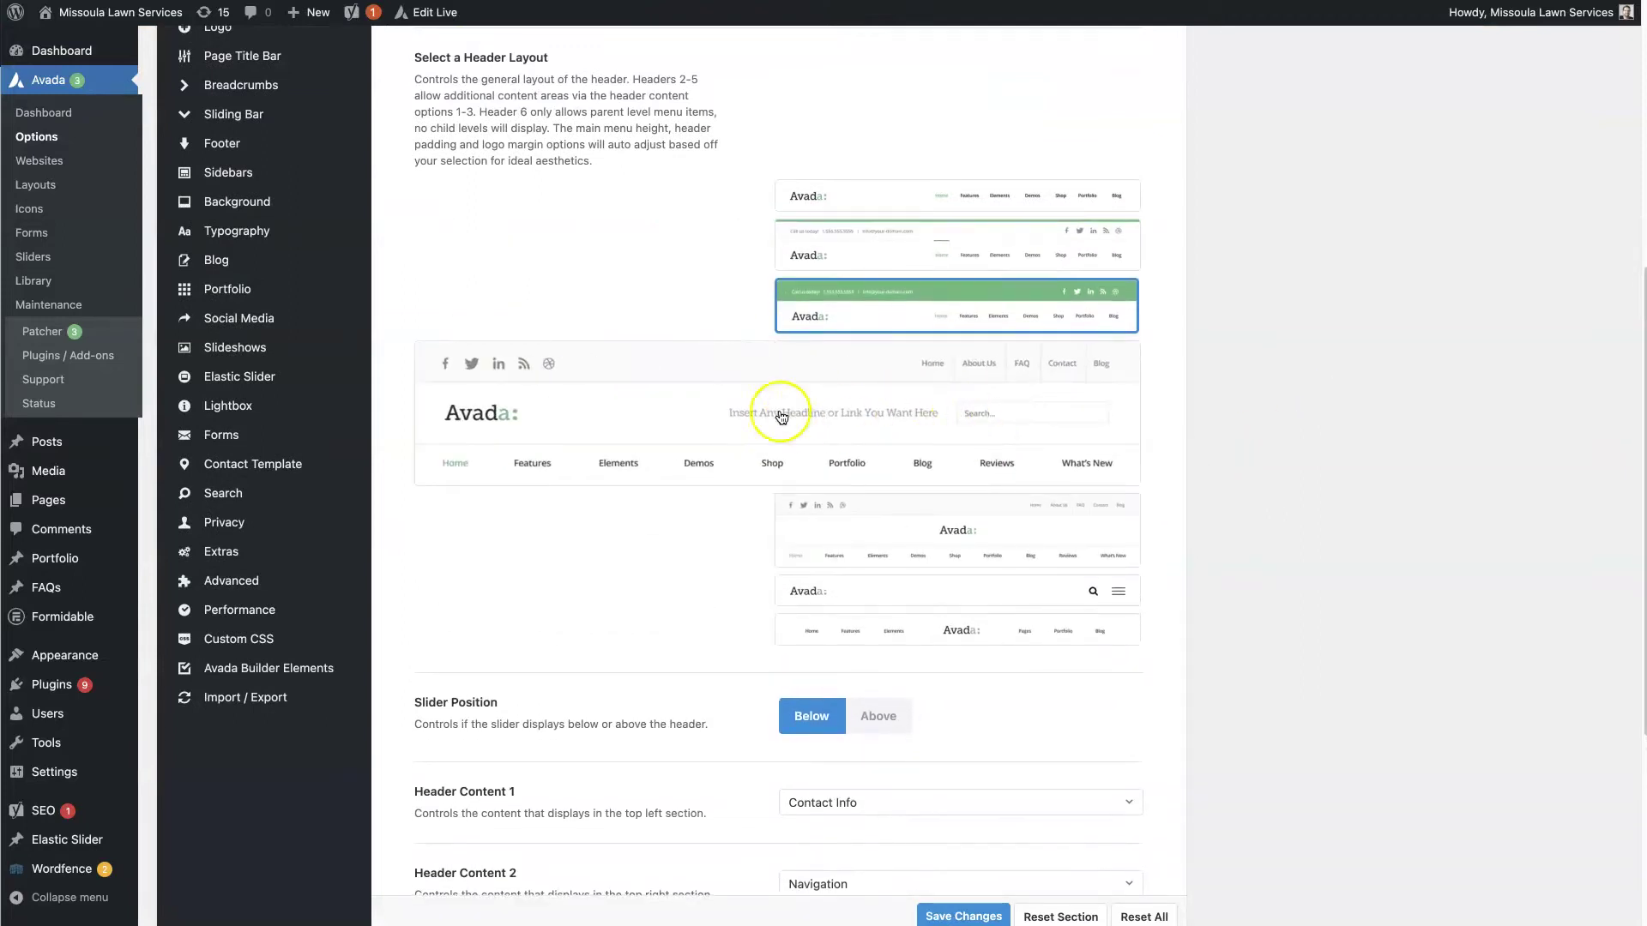
pyautogui.scroll(-5, 1310, 480)
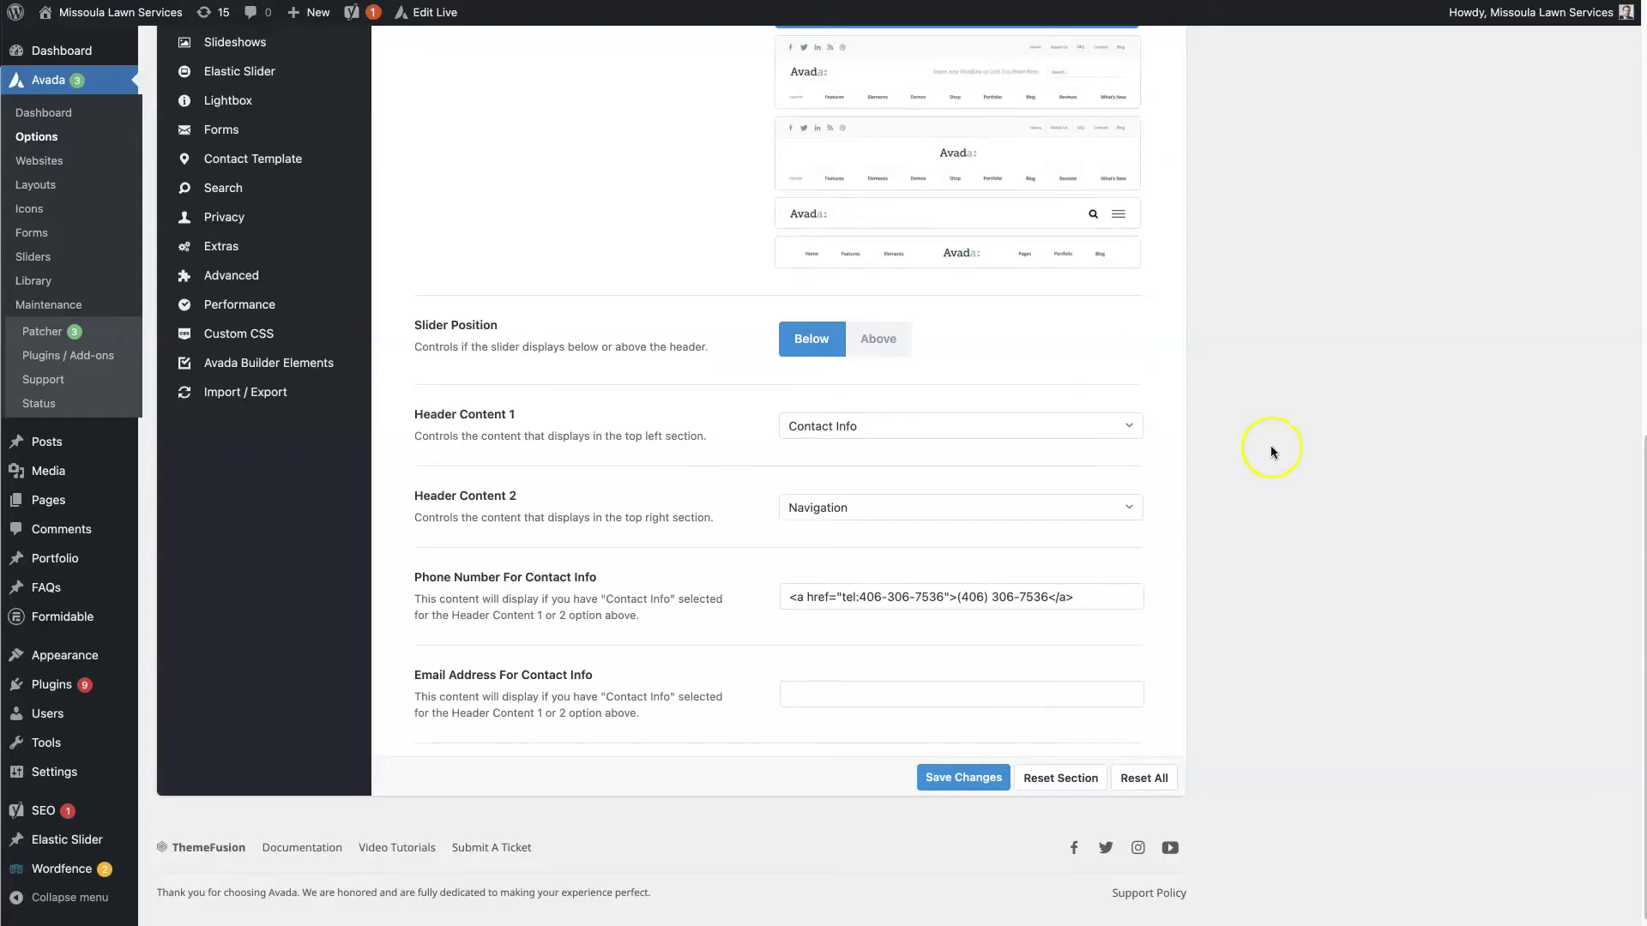
pyautogui.scroll(4, 1271, 450)
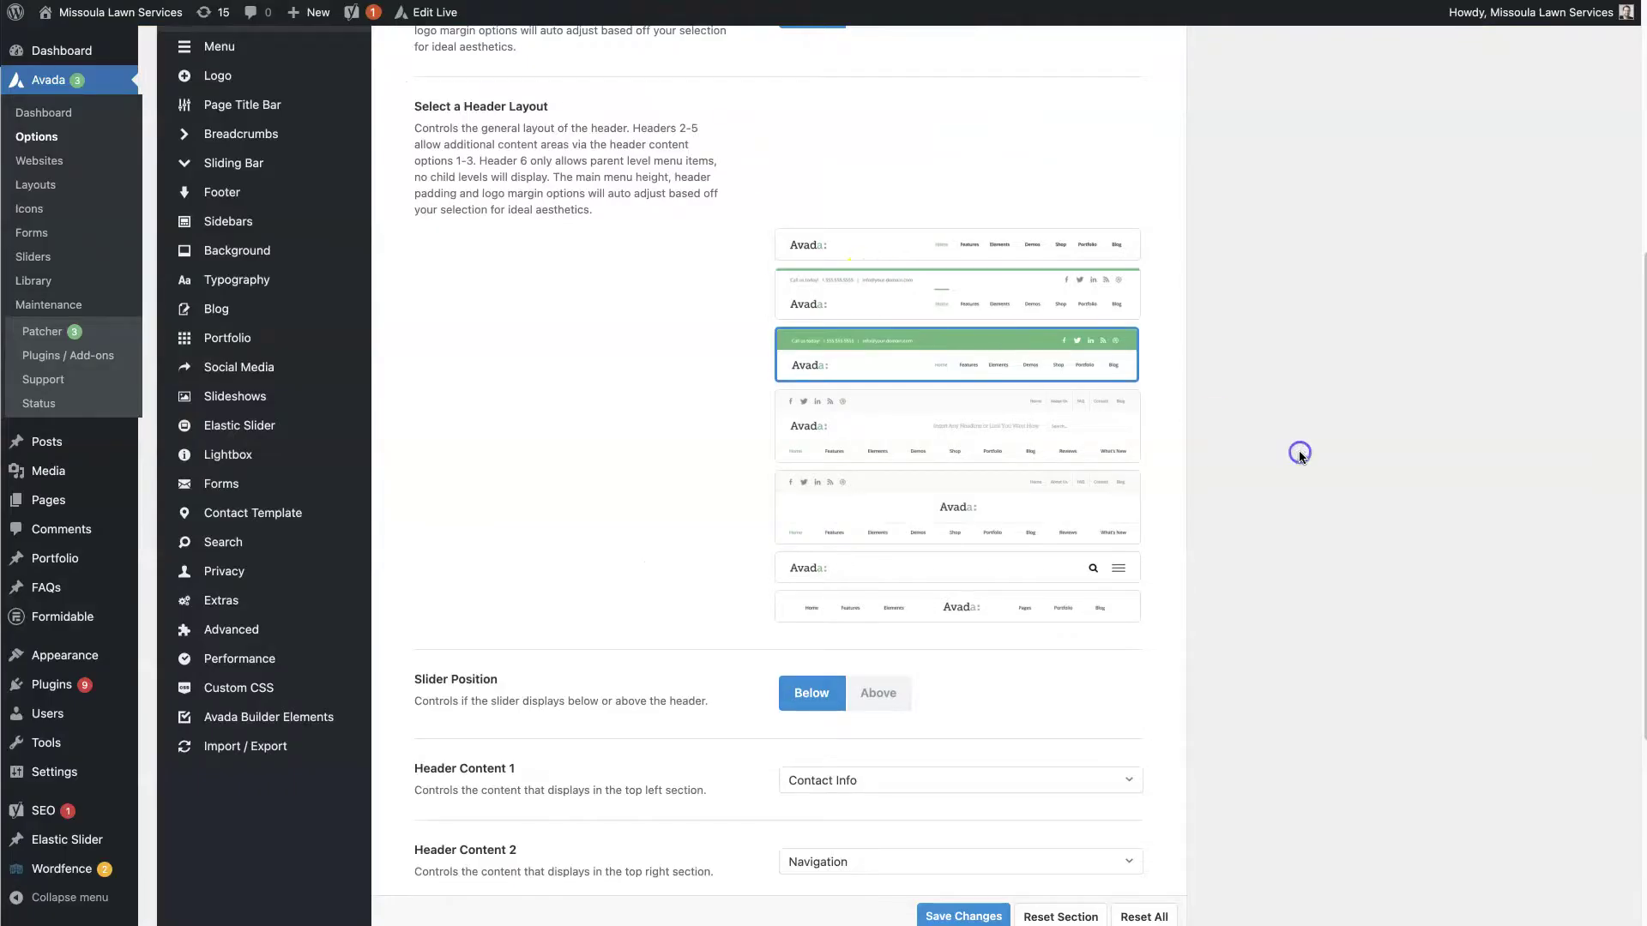
pyautogui.scroll(-4, 1298, 452)
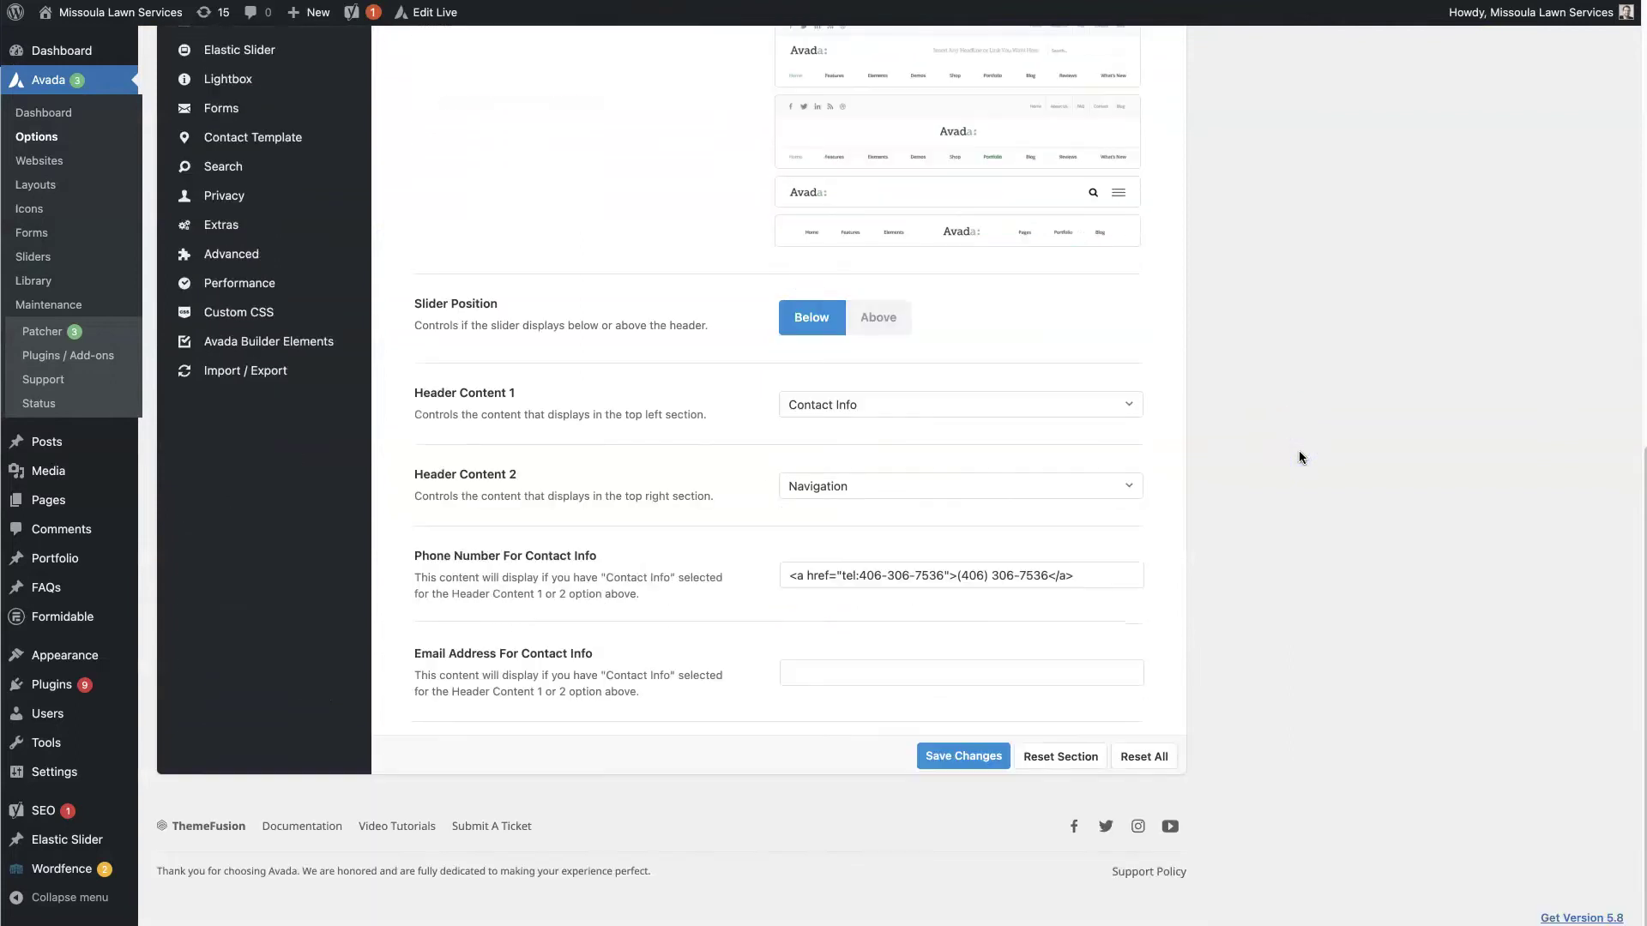
pyautogui.moveTo(519, 304); pyautogui.dragTo(471, 302)
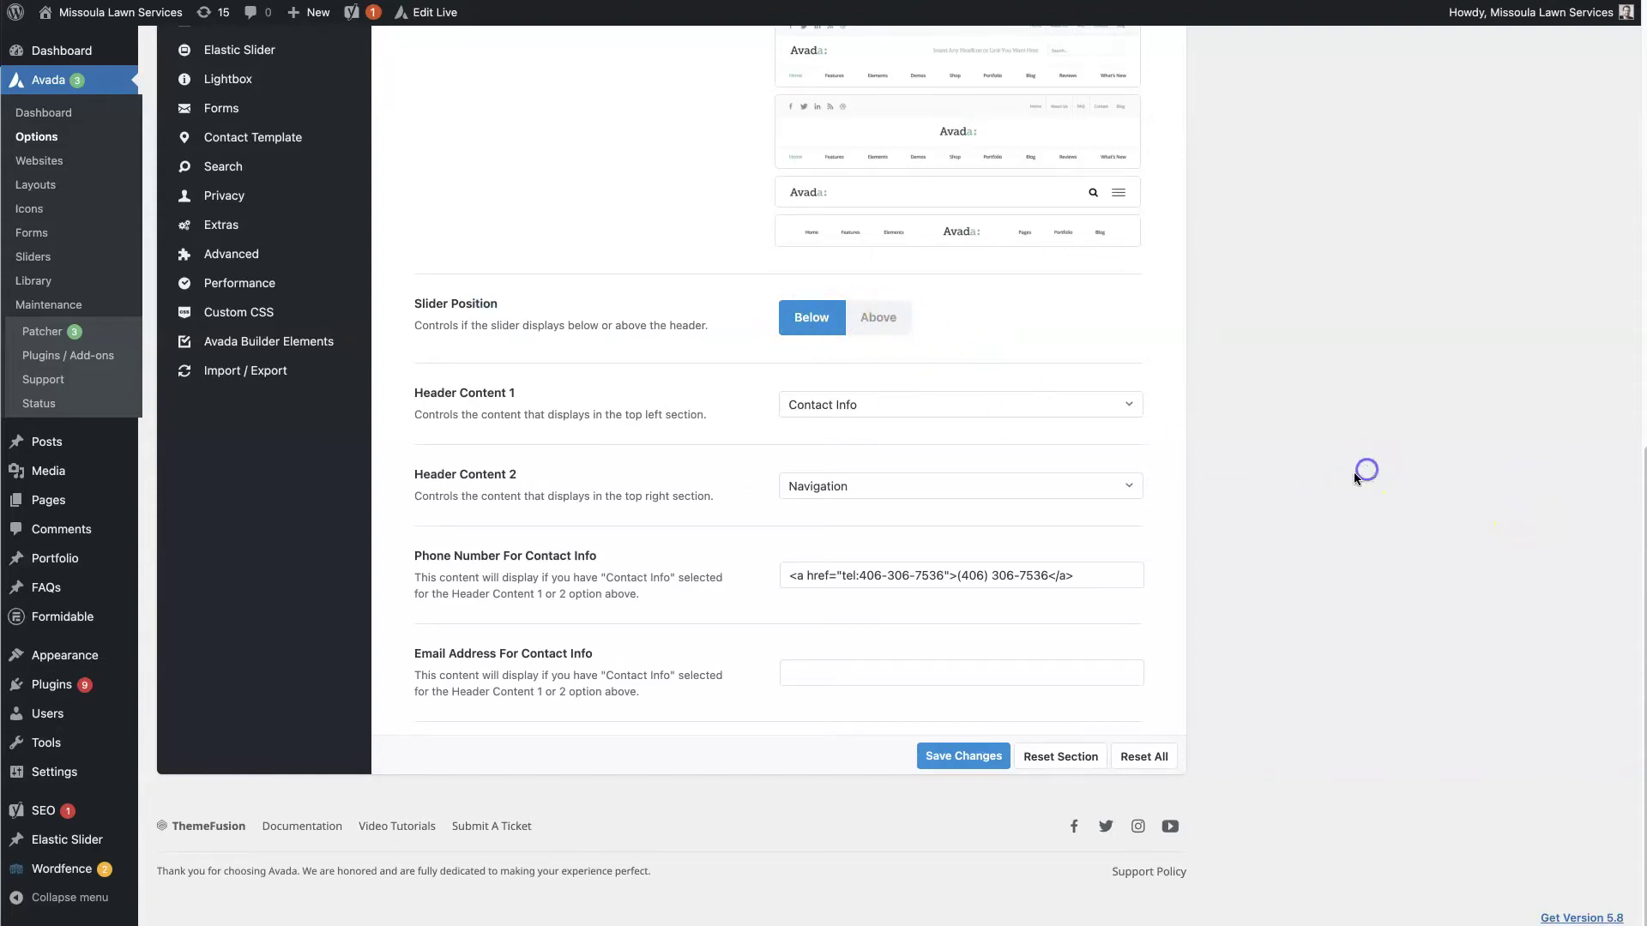
pyautogui.click(799, 408)
pyautogui.click(801, 417)
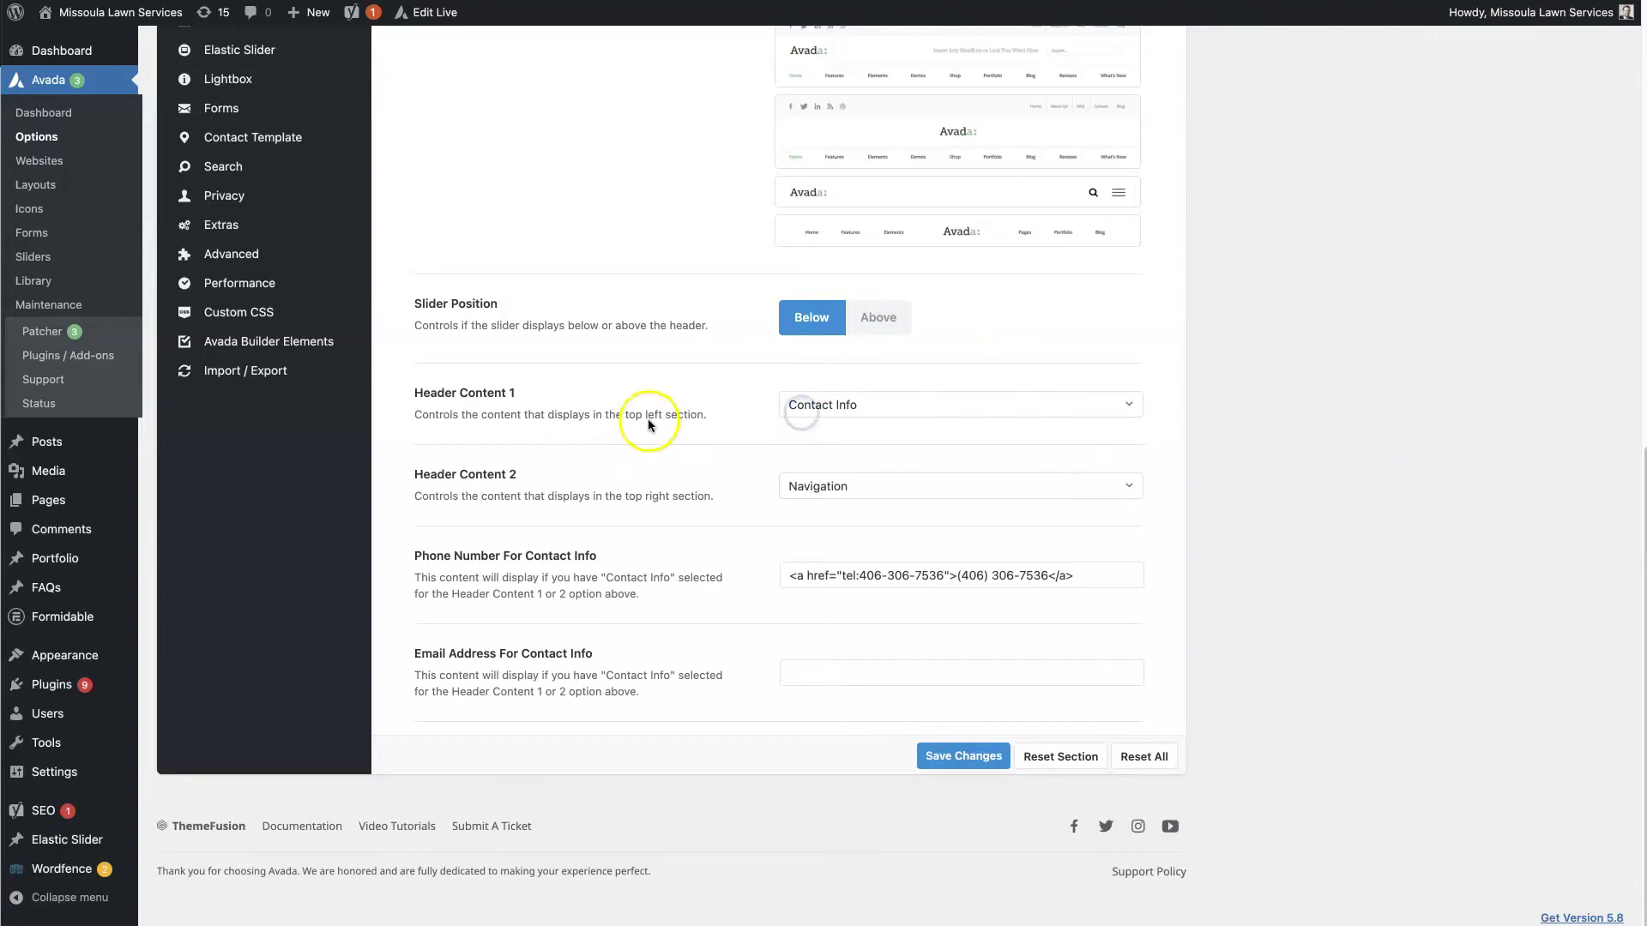
pyautogui.scroll(5, 648, 425)
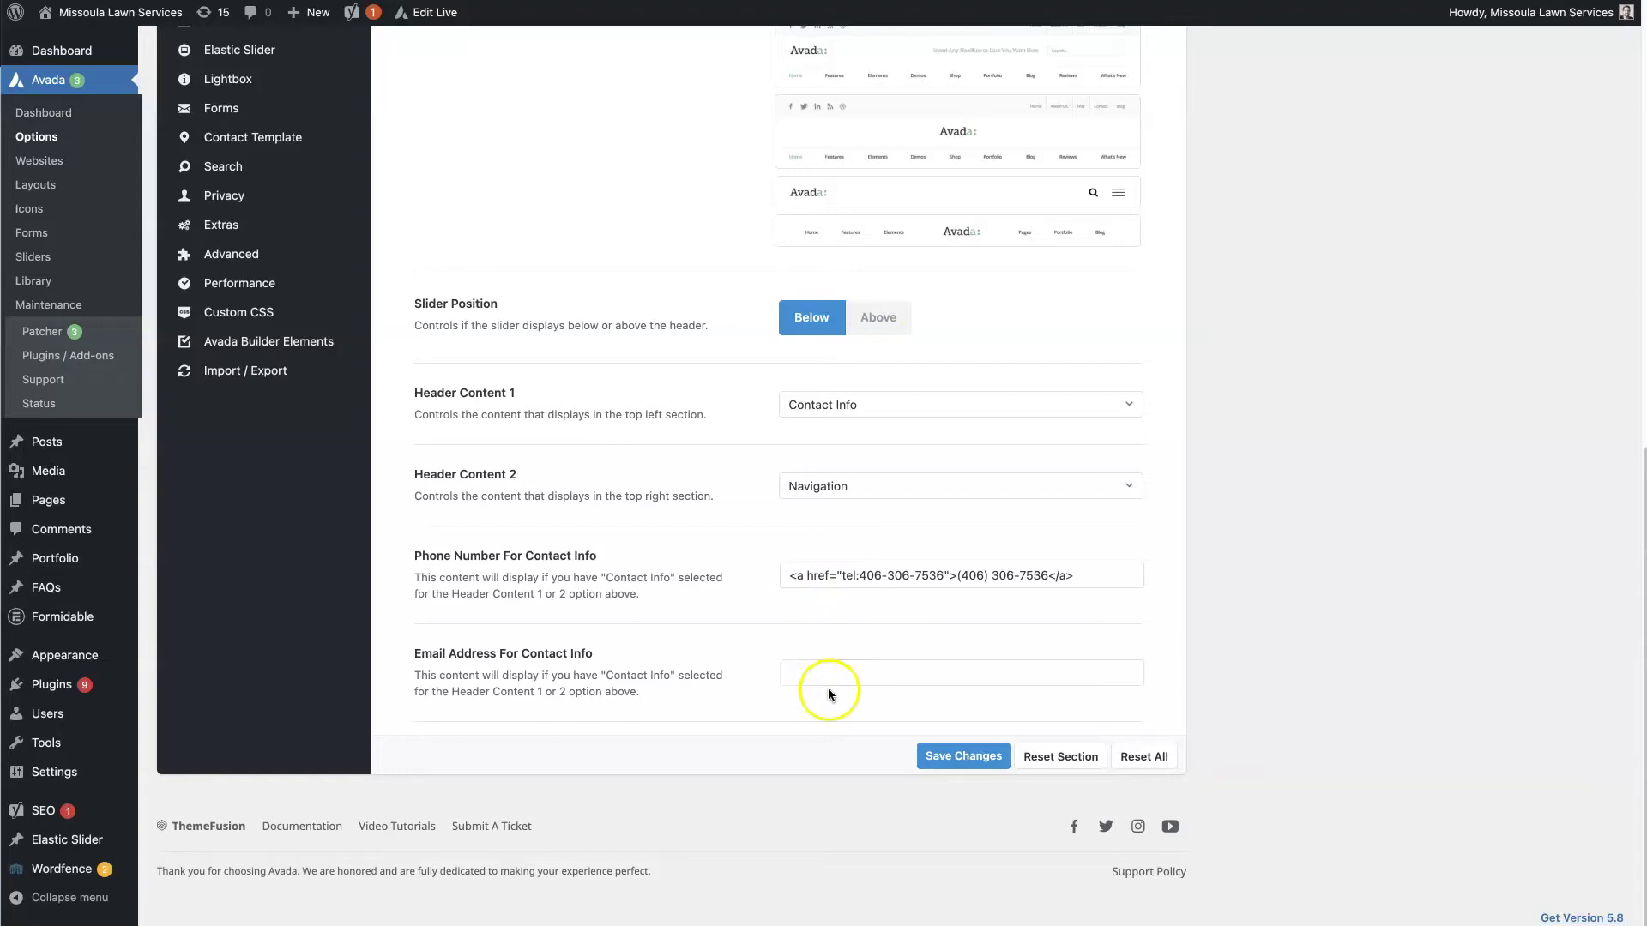
pyautogui.click(805, 677)
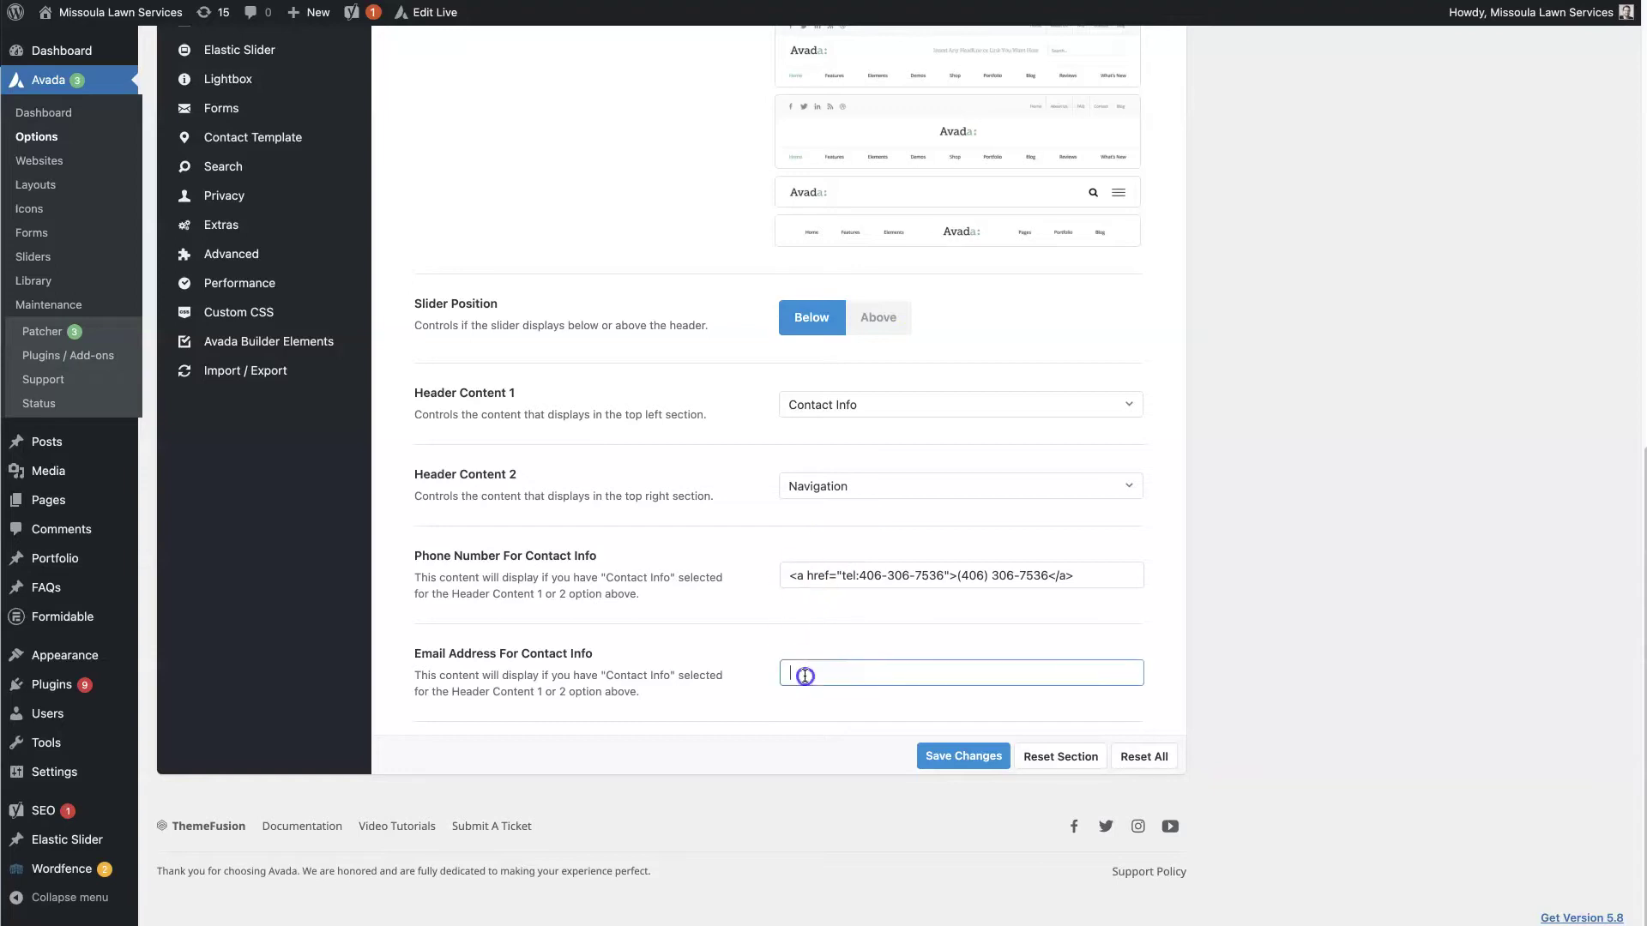
pyautogui.click(1038, 576)
pyautogui.moveTo(1049, 575); pyautogui.dragTo(960, 579)
pyautogui.click(1189, 588)
pyautogui.click(1088, 576)
pyautogui.click(1359, 570)
pyautogui.click(860, 489)
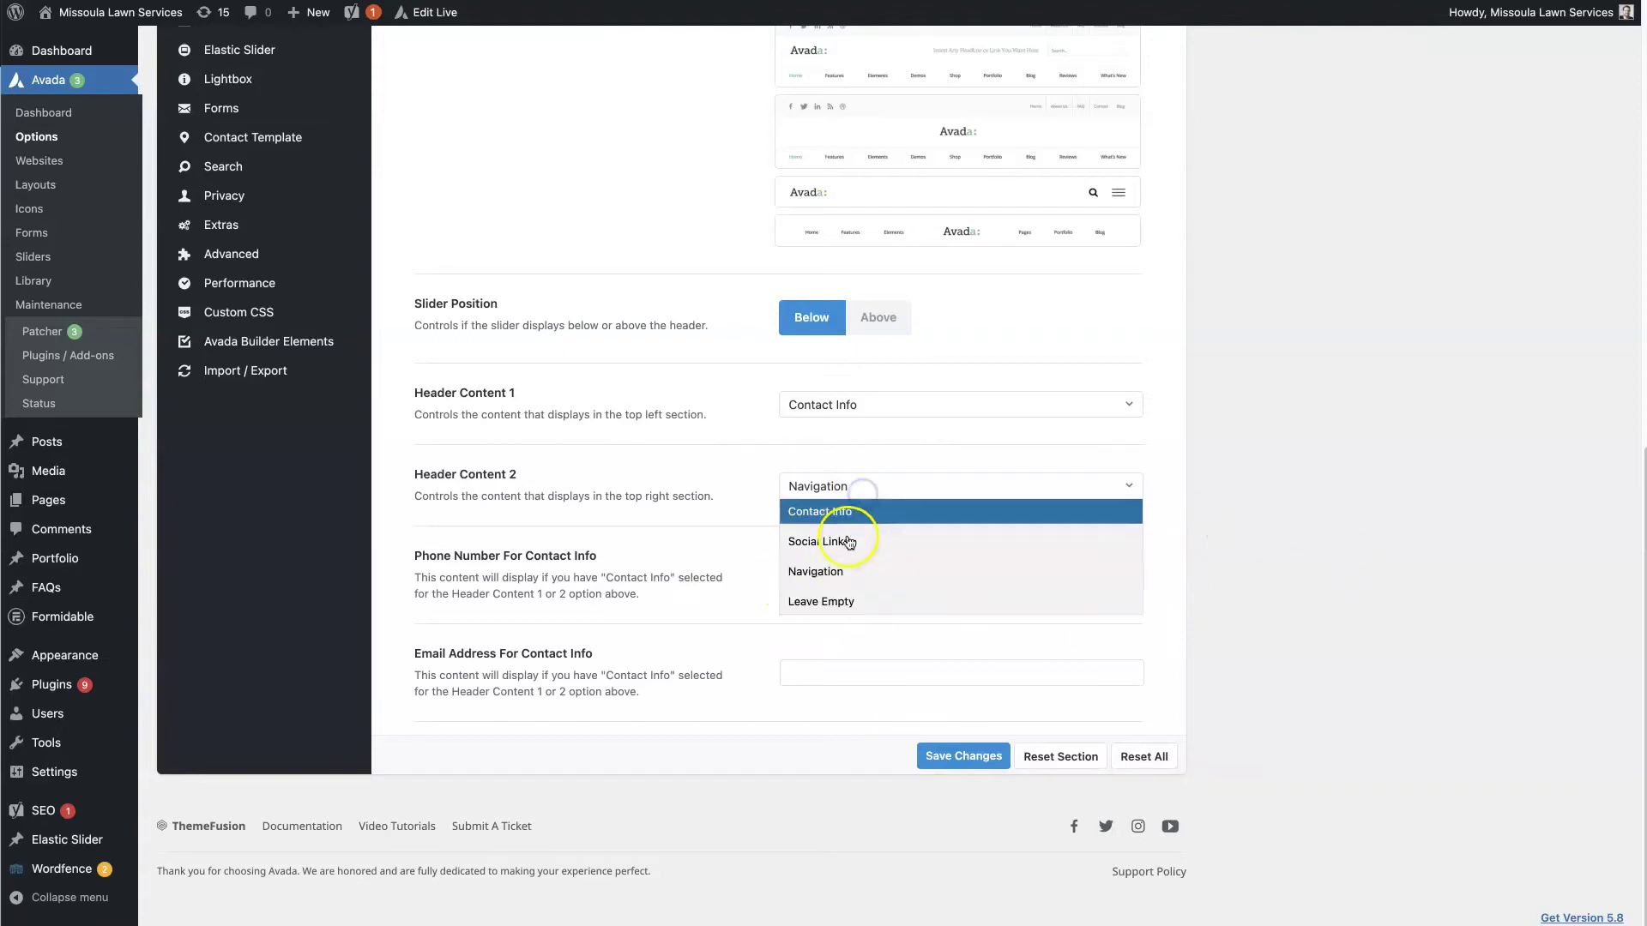
pyautogui.click(845, 572)
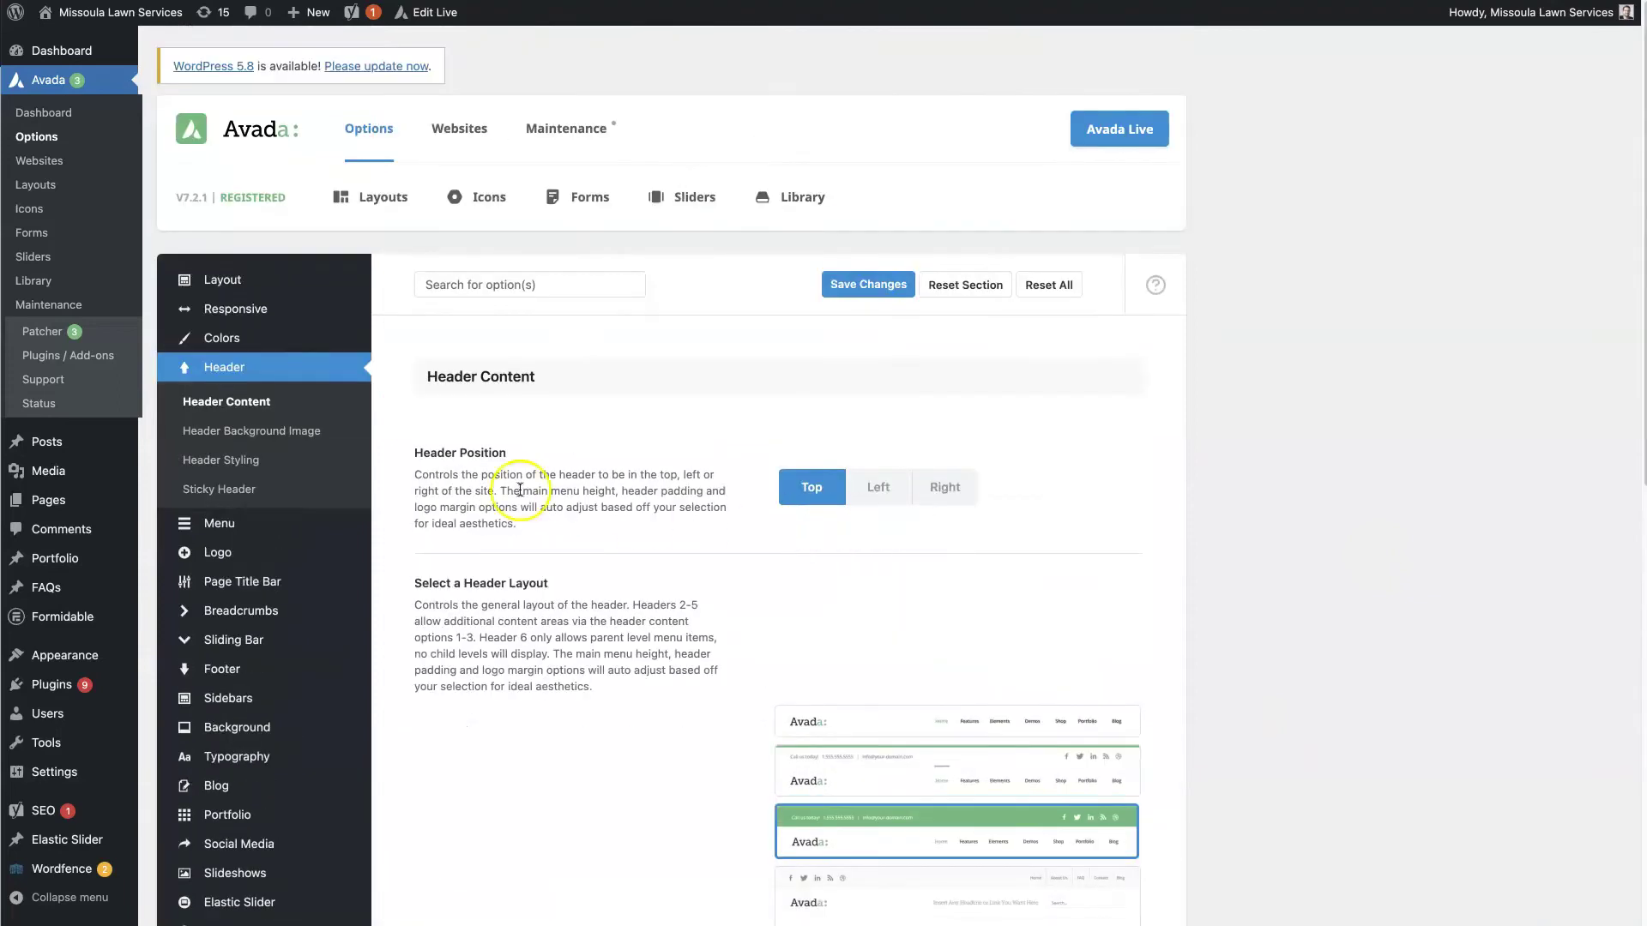
# Open Header Background Image and look through its settings, with no image uploaded
pyautogui.click(273, 445)
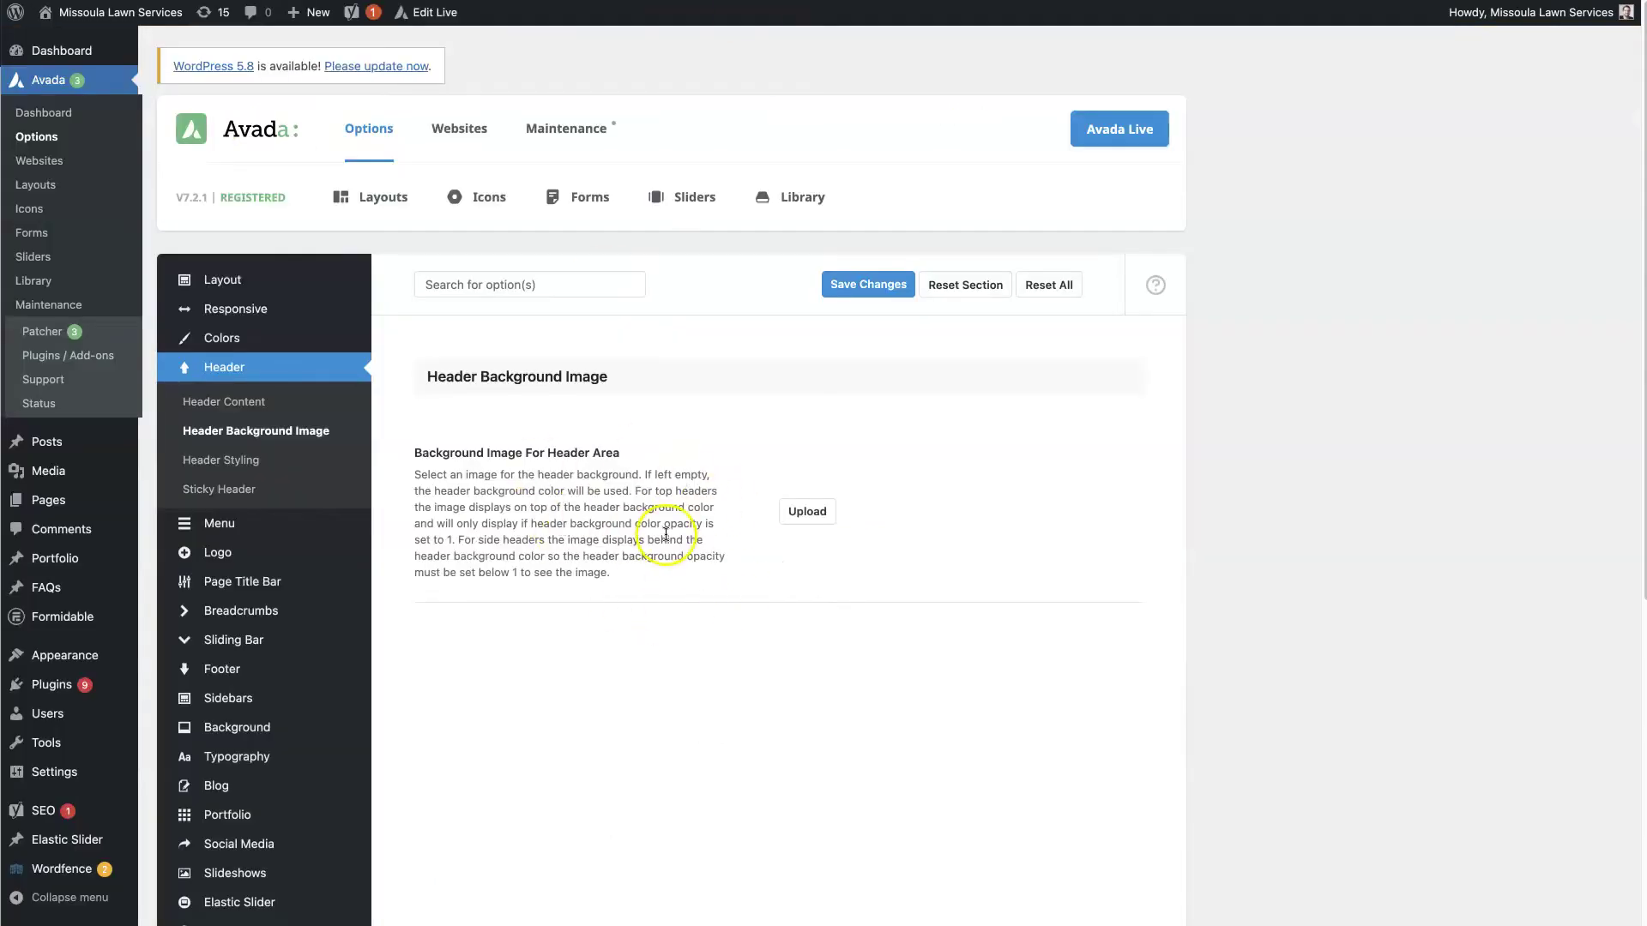
pyautogui.scroll(-1, 665, 535)
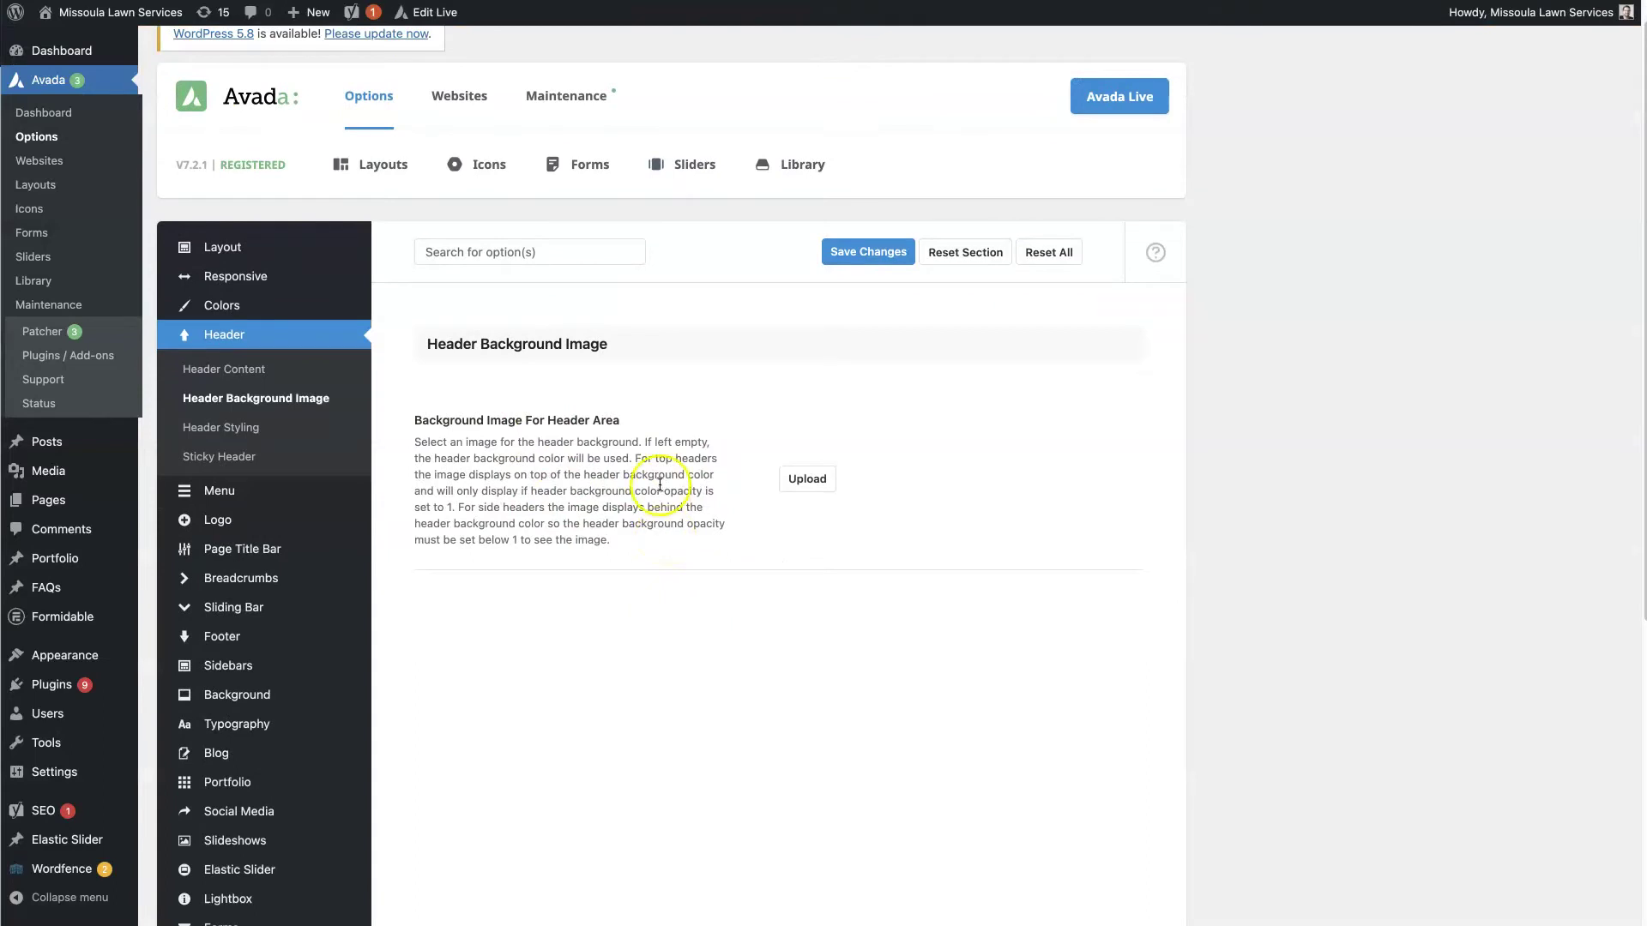
pyautogui.scroll(-1, 660, 486)
pyautogui.click(244, 419)
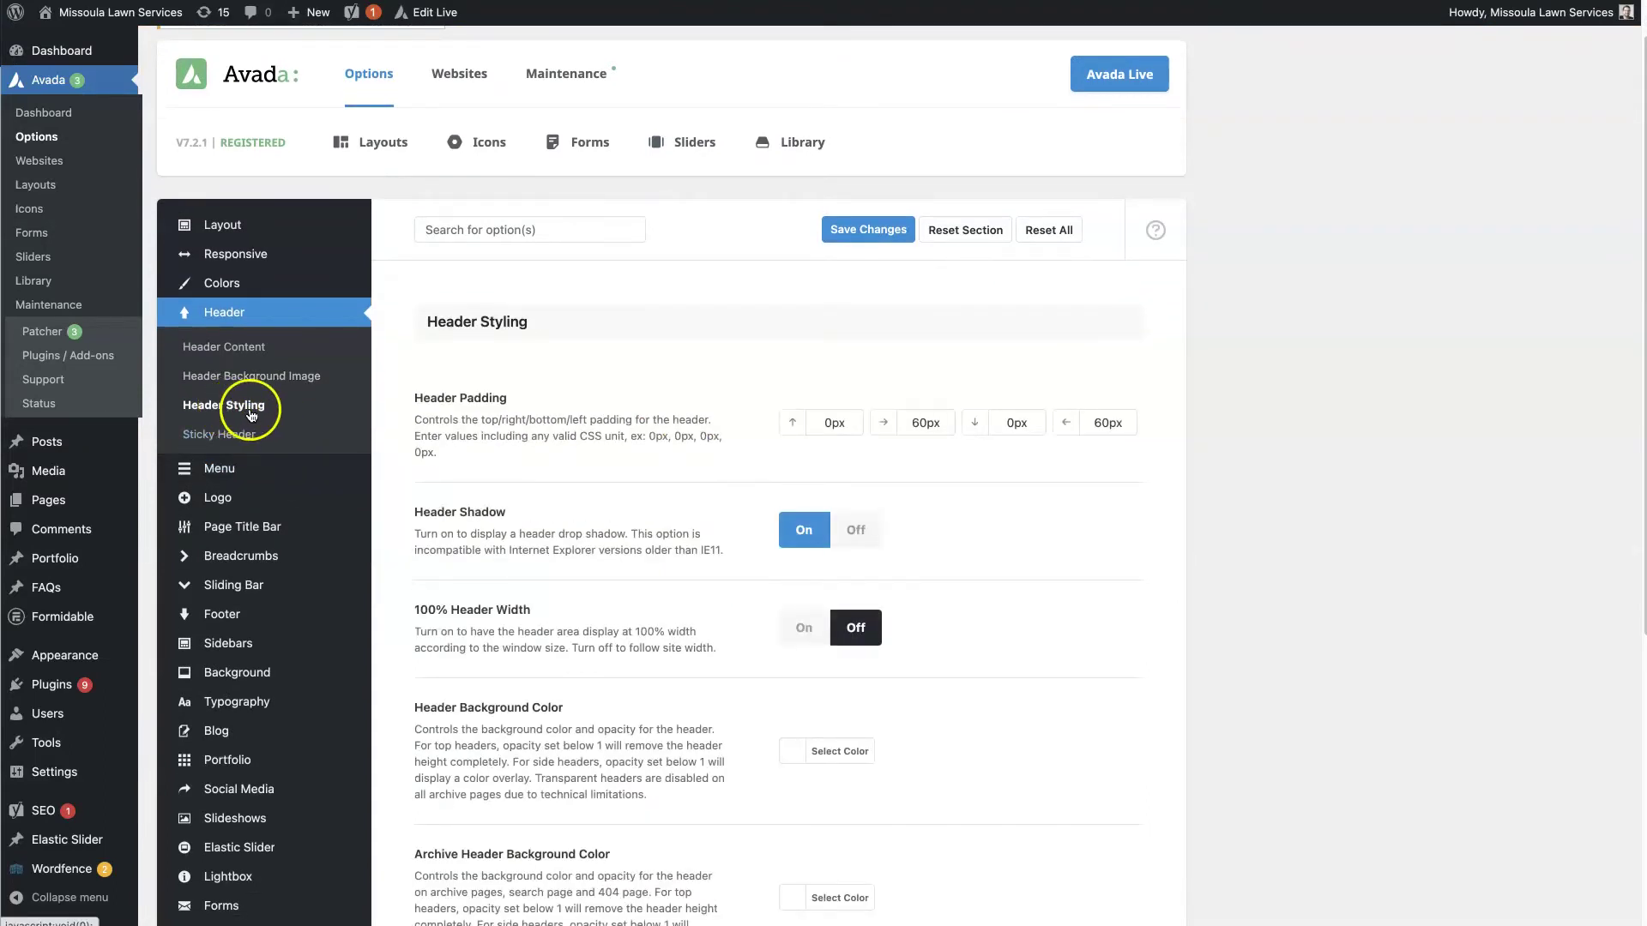
pyautogui.scroll(-5, 1285, 520)
pyautogui.scroll(3, 1285, 521)
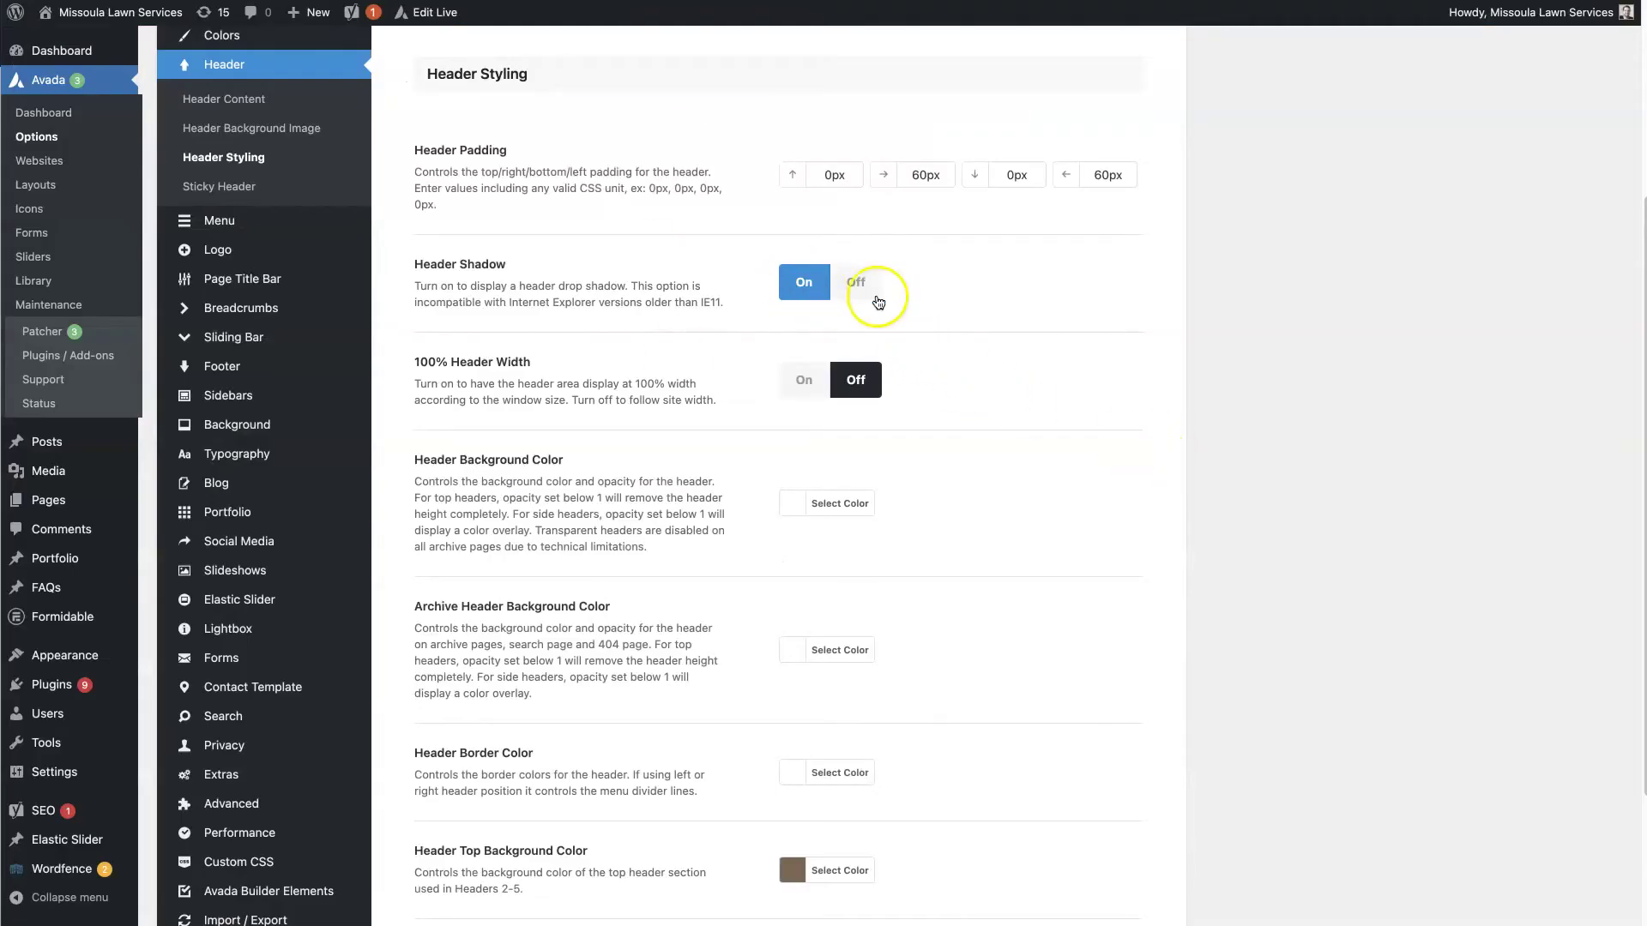
pyautogui.scroll(1, 858, 343)
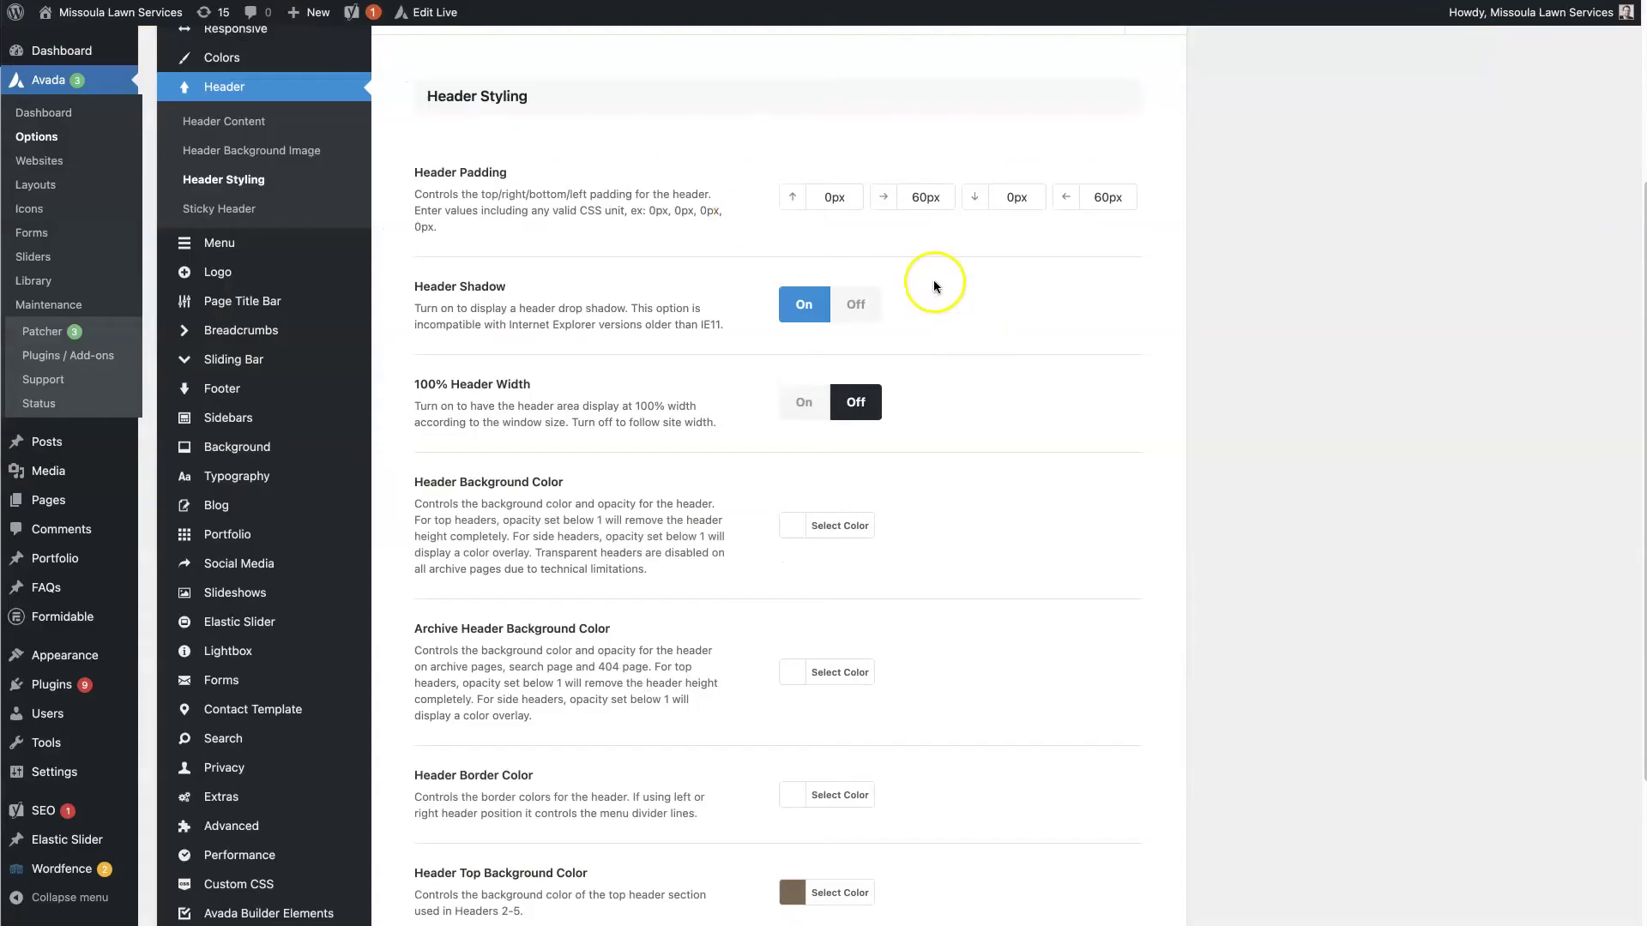
# Highlight the 100% Header Width option in the header settings
pyautogui.click(829, 197)
pyautogui.scroll(-1, 1055, 368)
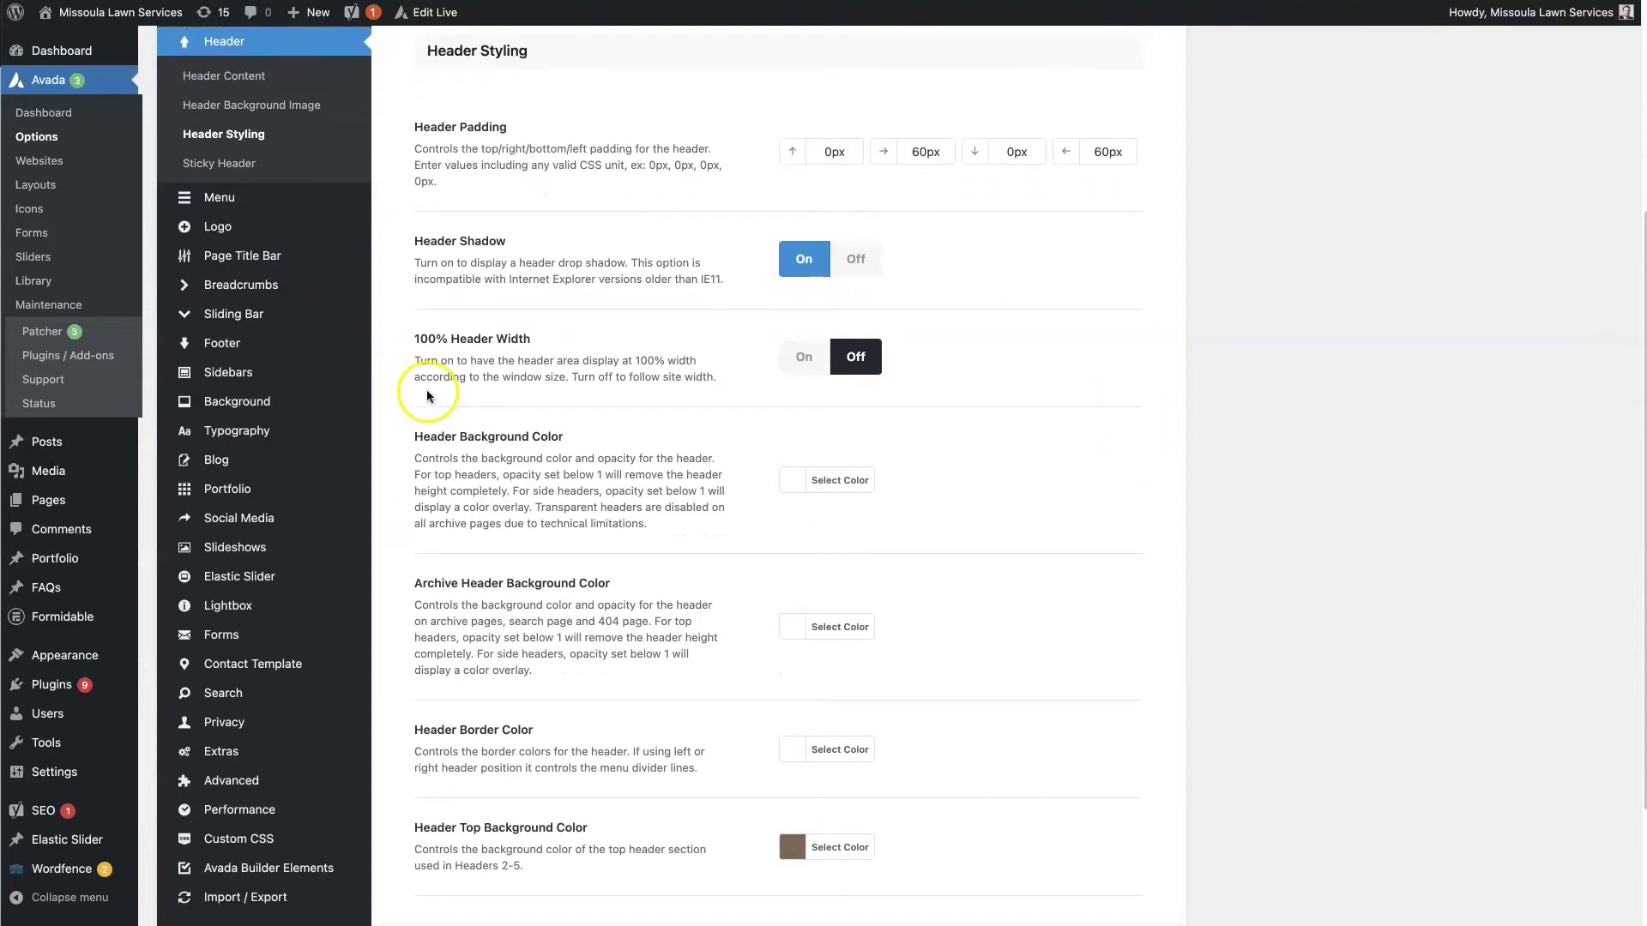
pyautogui.moveTo(428, 339); pyautogui.dragTo(532, 340)
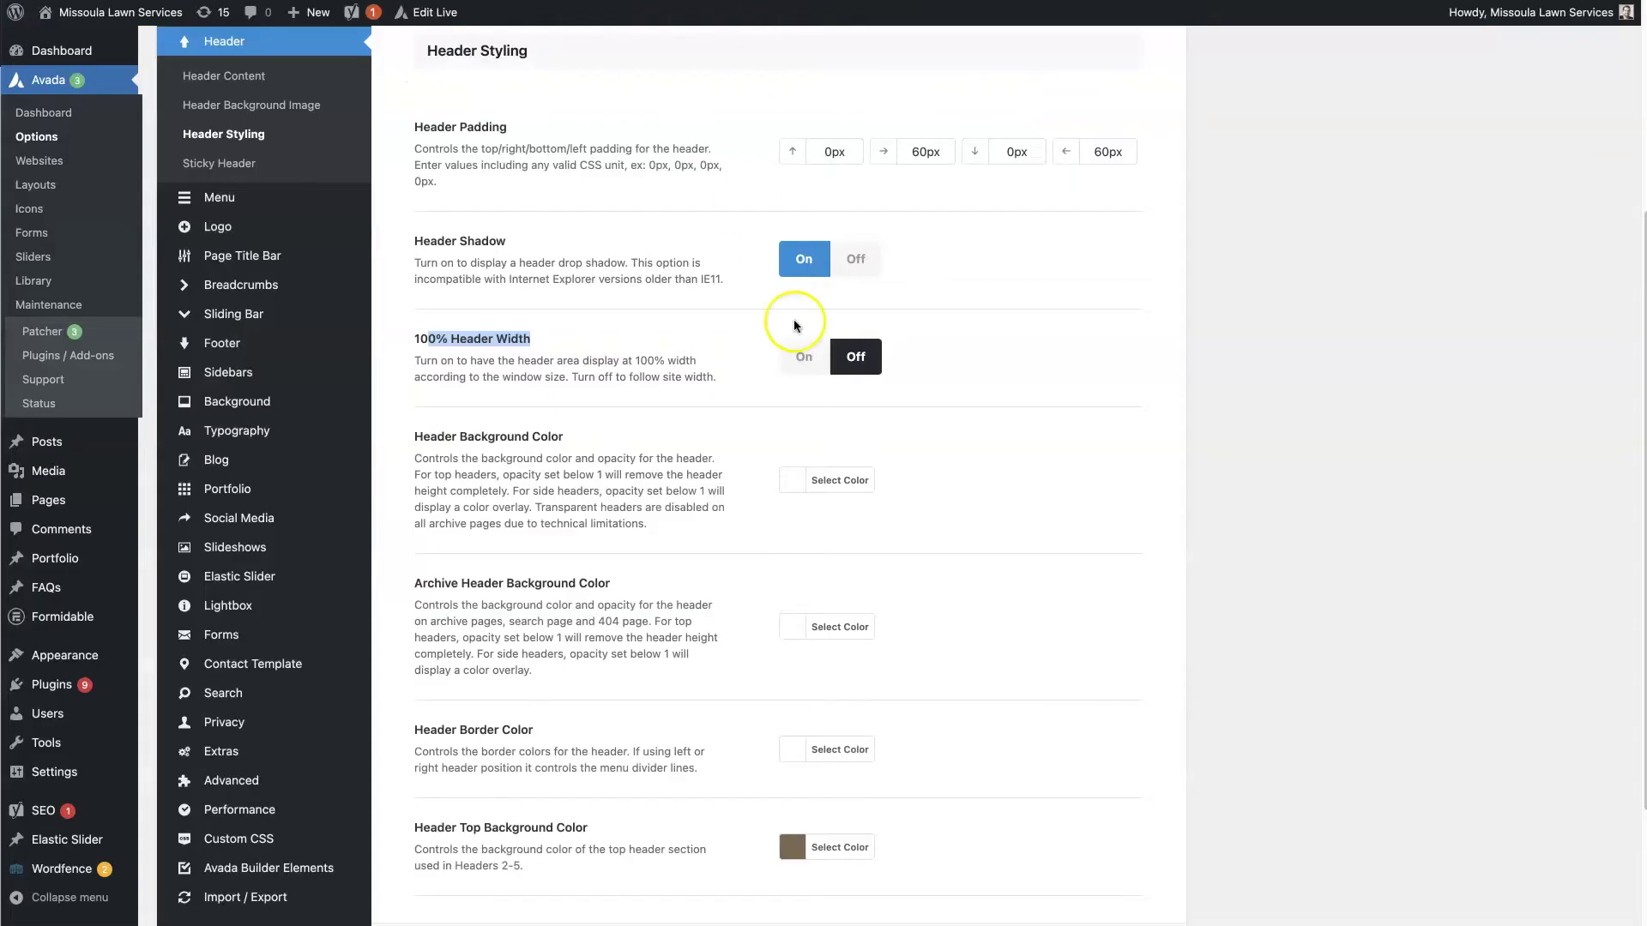
pyautogui.click(944, 347)
# Highlight the 404 pages mention in the Archive Header Background Color description
pyautogui.scroll(-3, 1047, 459)
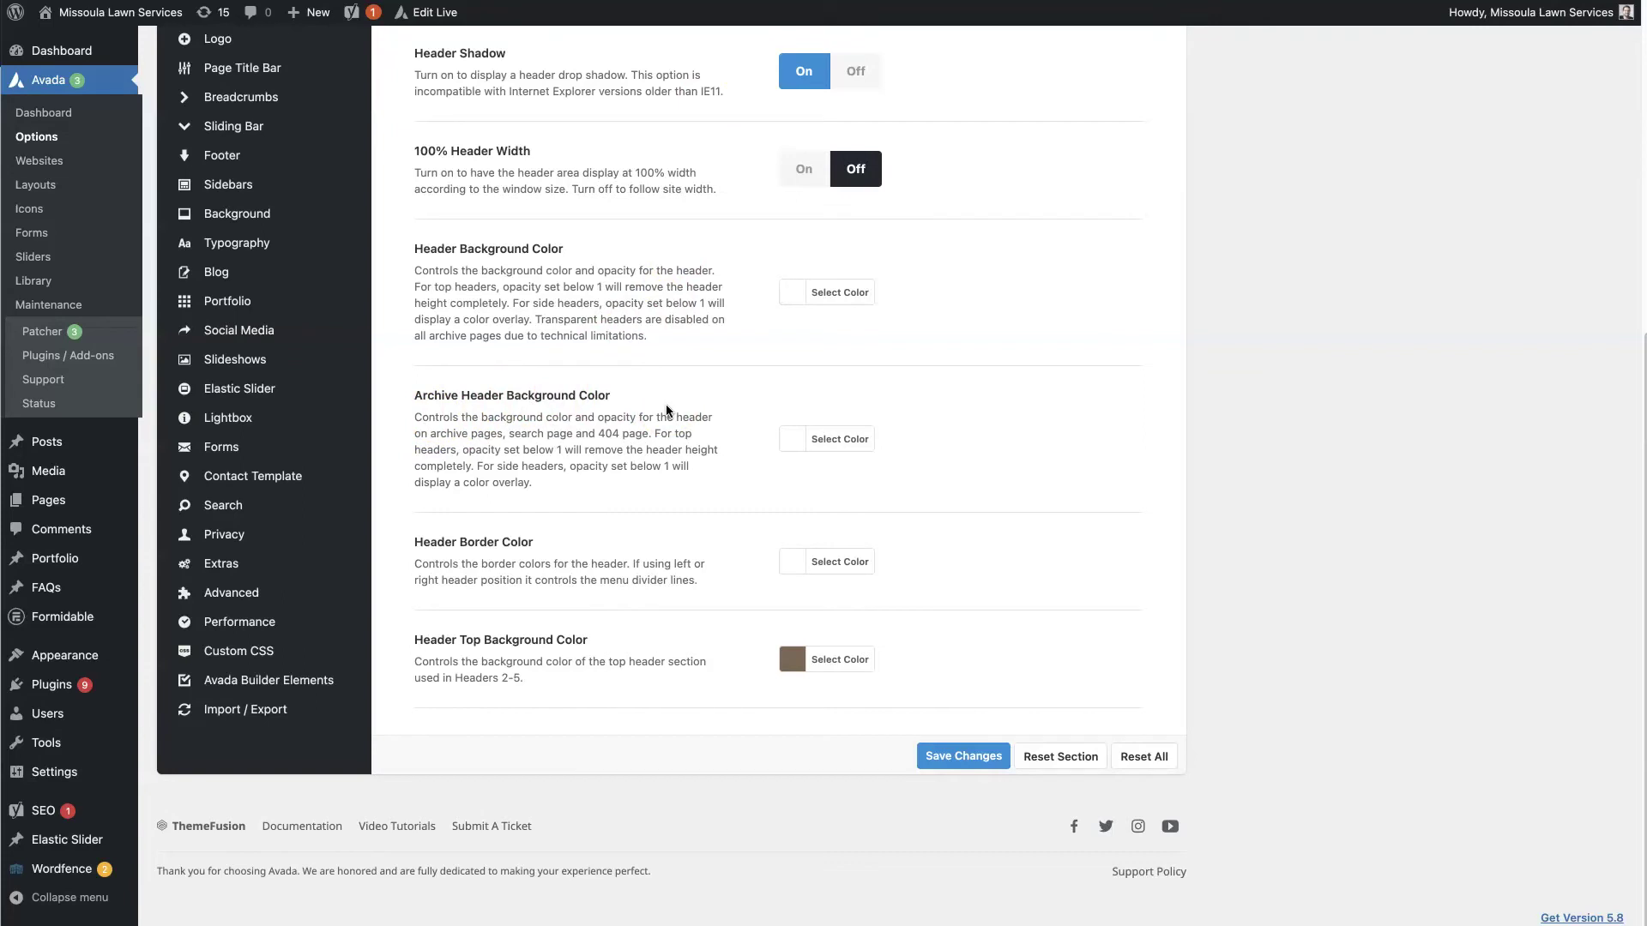
pyautogui.moveTo(597, 435); pyautogui.dragTo(647, 441)
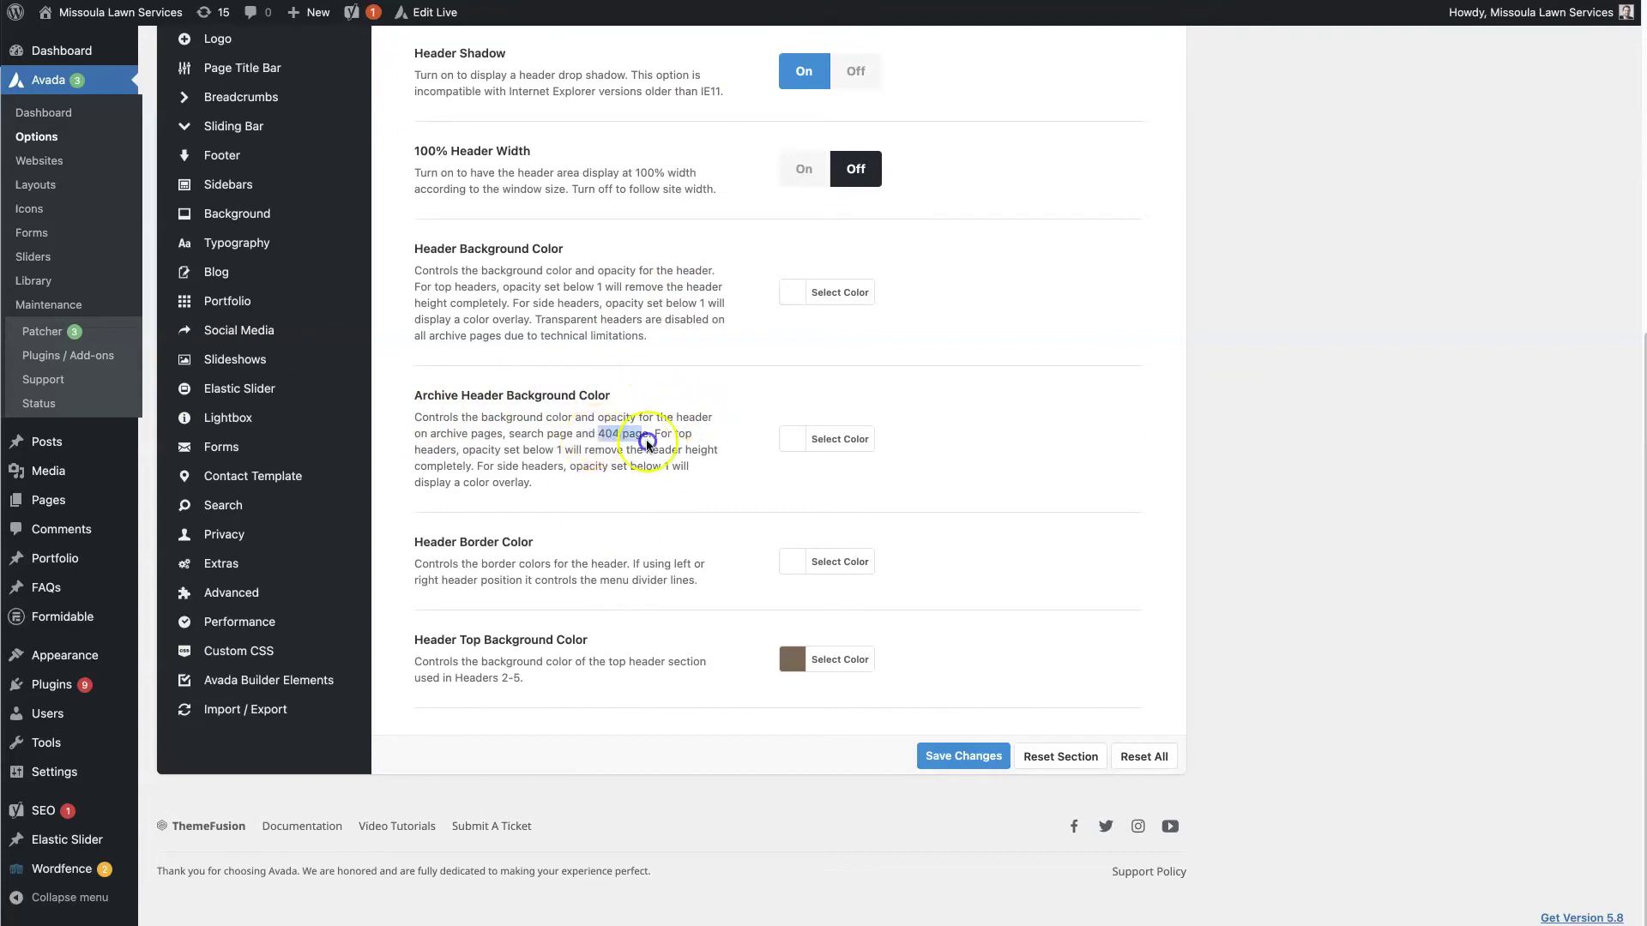
pyautogui.click(652, 434)
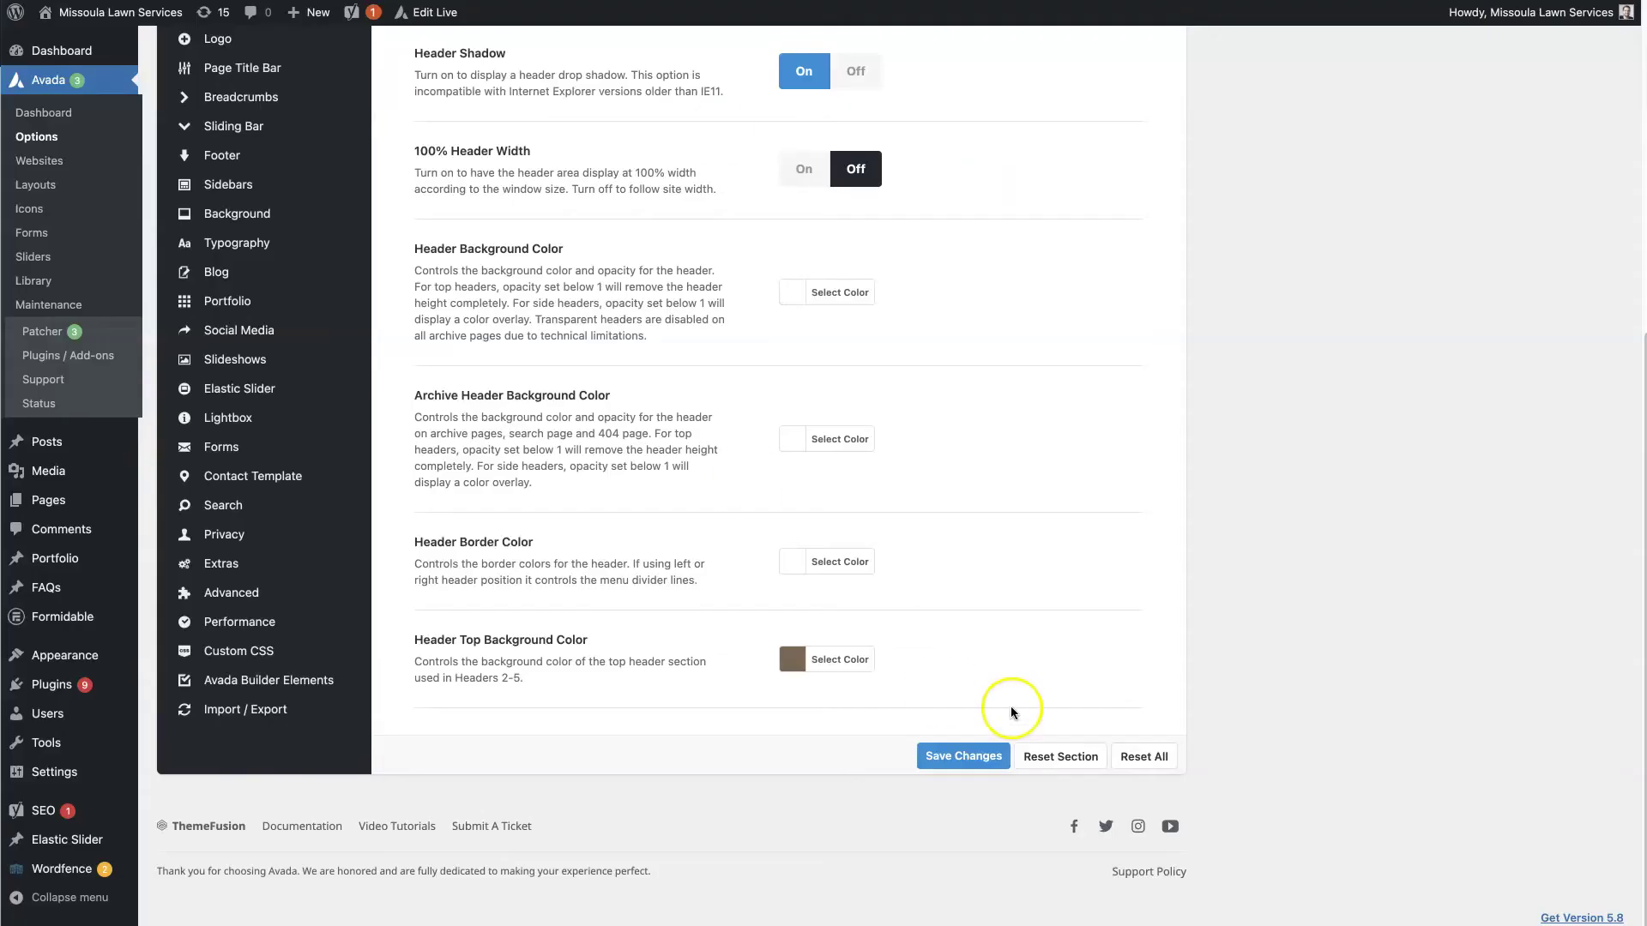
# Switch Sticky Header to On in the Sticky Header settings and save the theme options
pyautogui.scroll(6, 1046, 540)
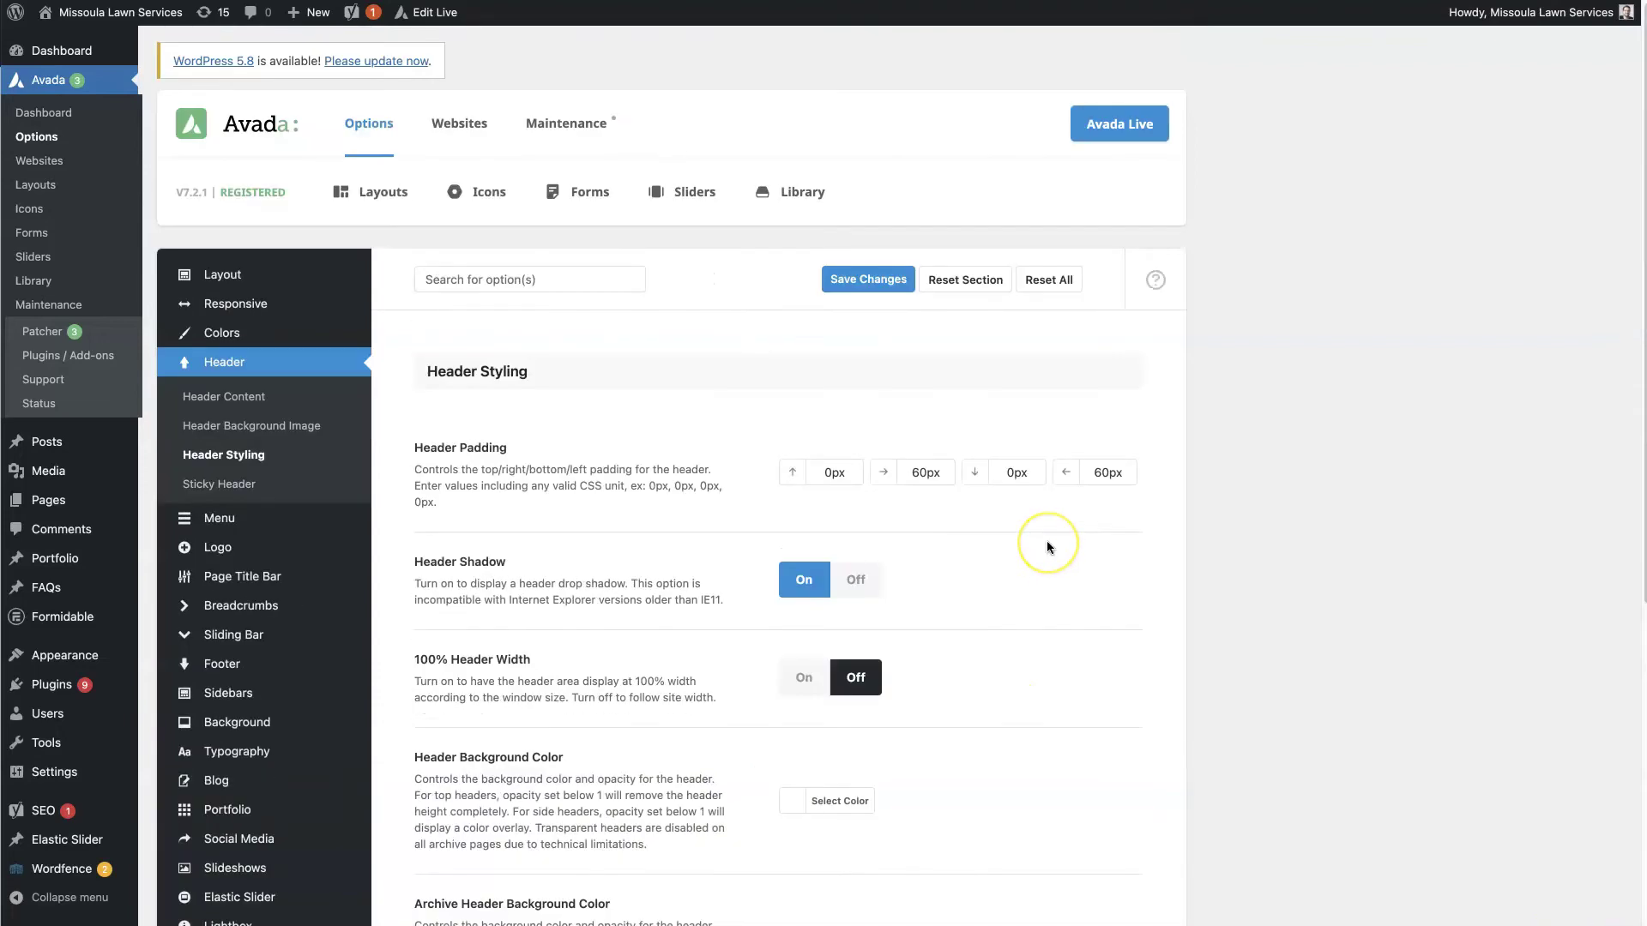
pyautogui.scroll(-5, 1047, 541)
pyautogui.scroll(5, 1047, 552)
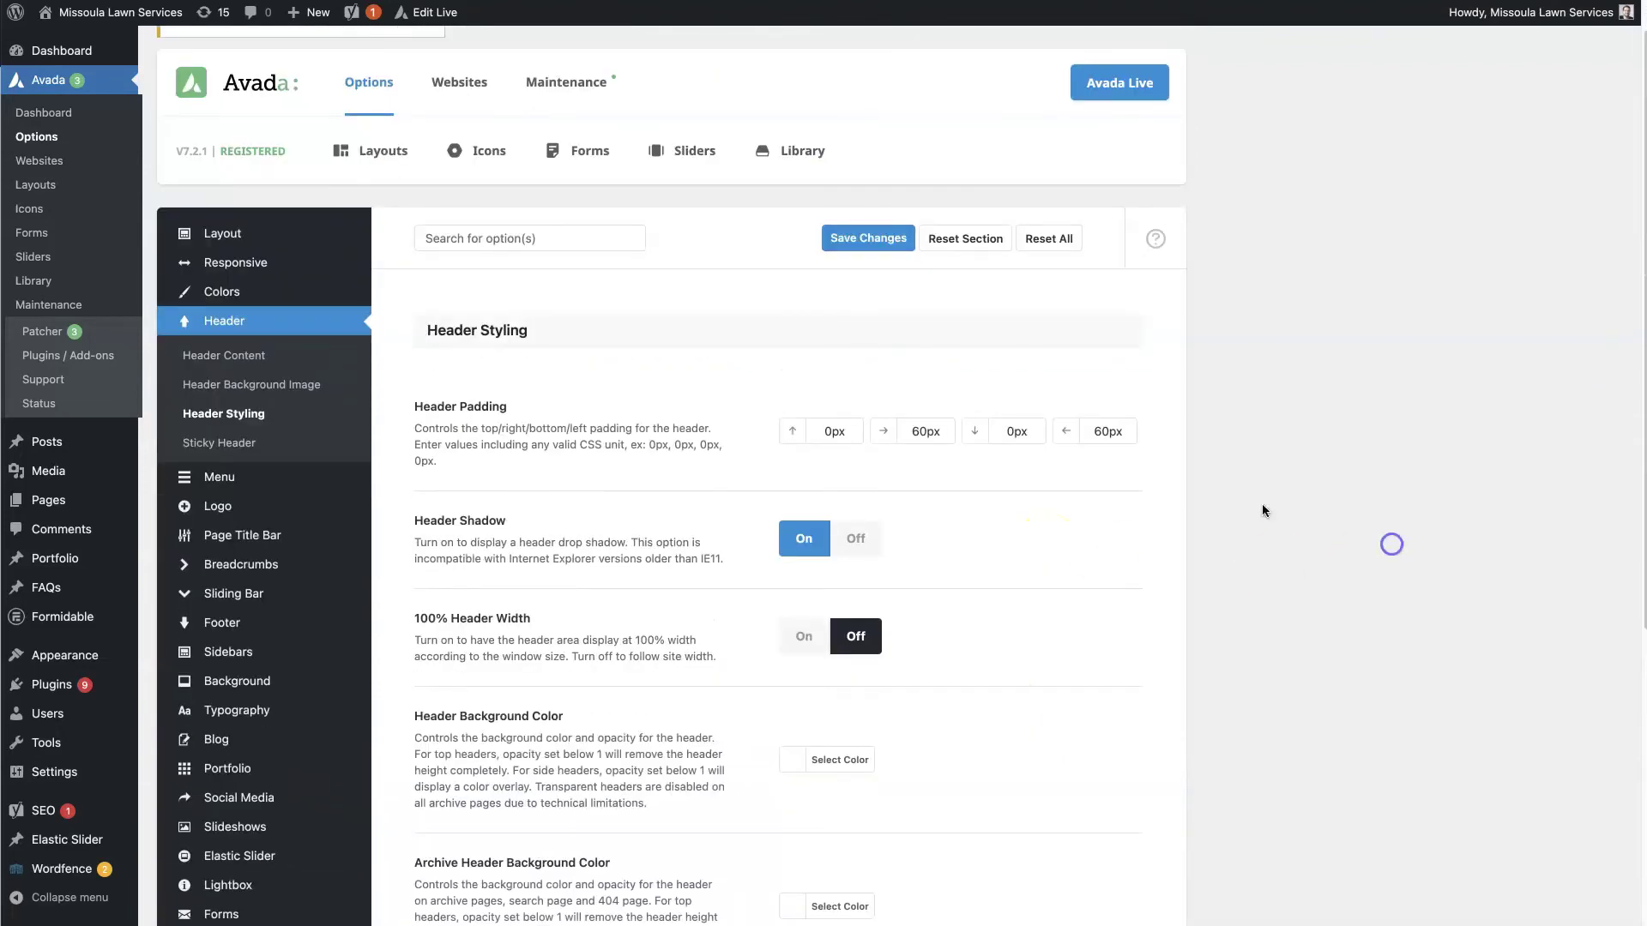
pyautogui.scroll(-1, 772, 471)
pyautogui.click(261, 435)
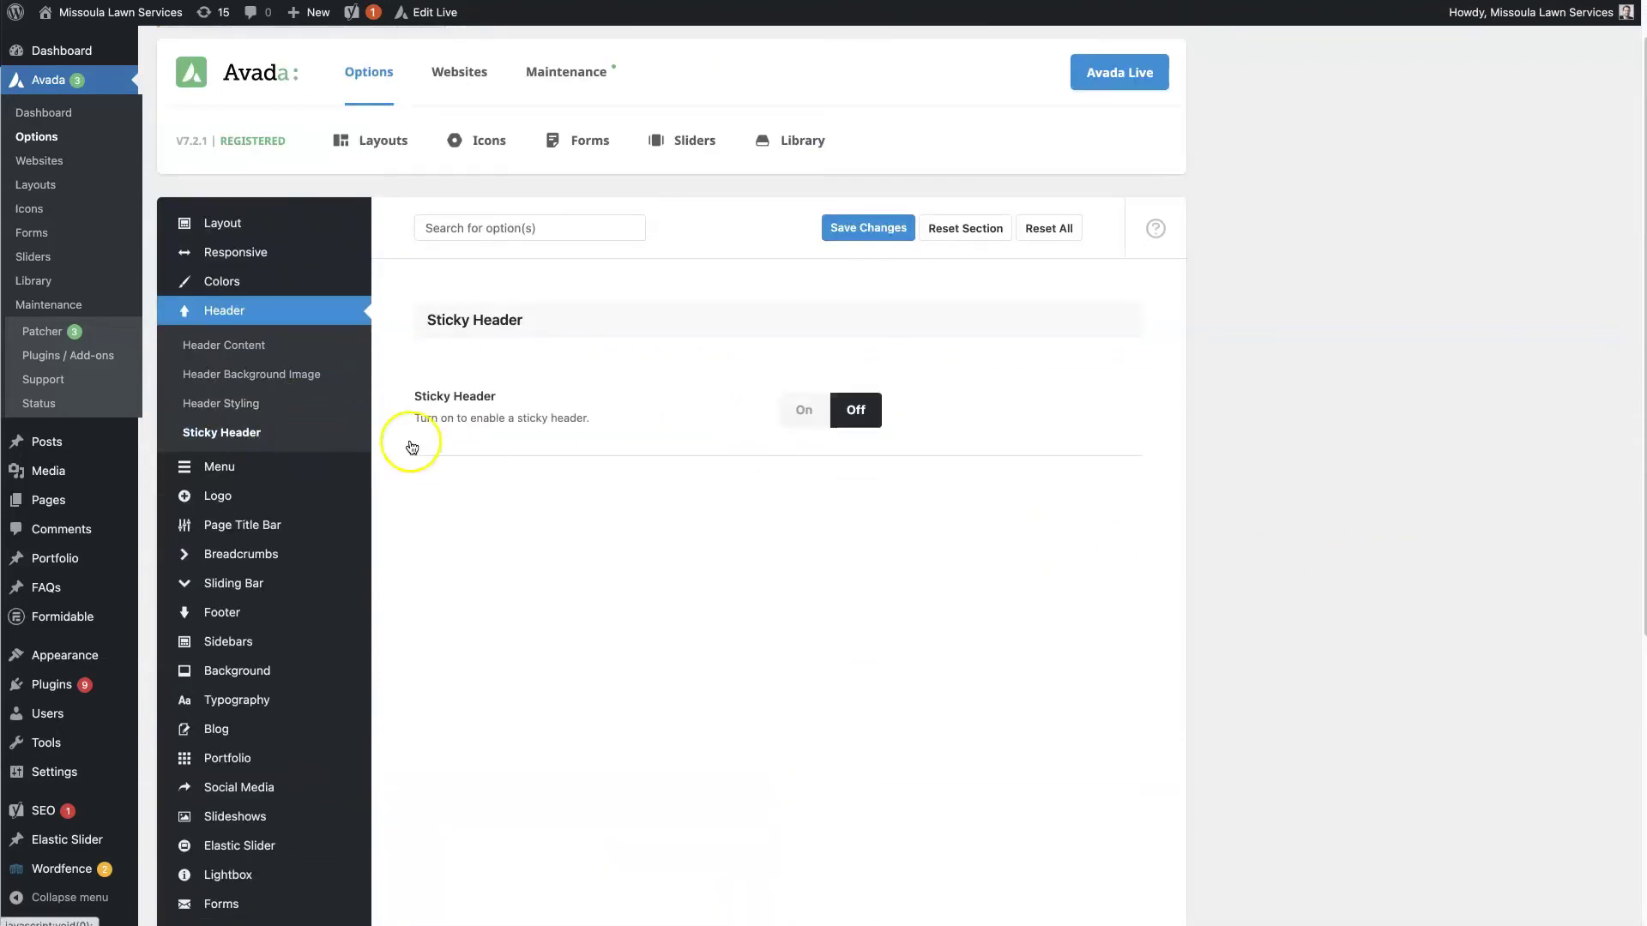
pyautogui.click(798, 414)
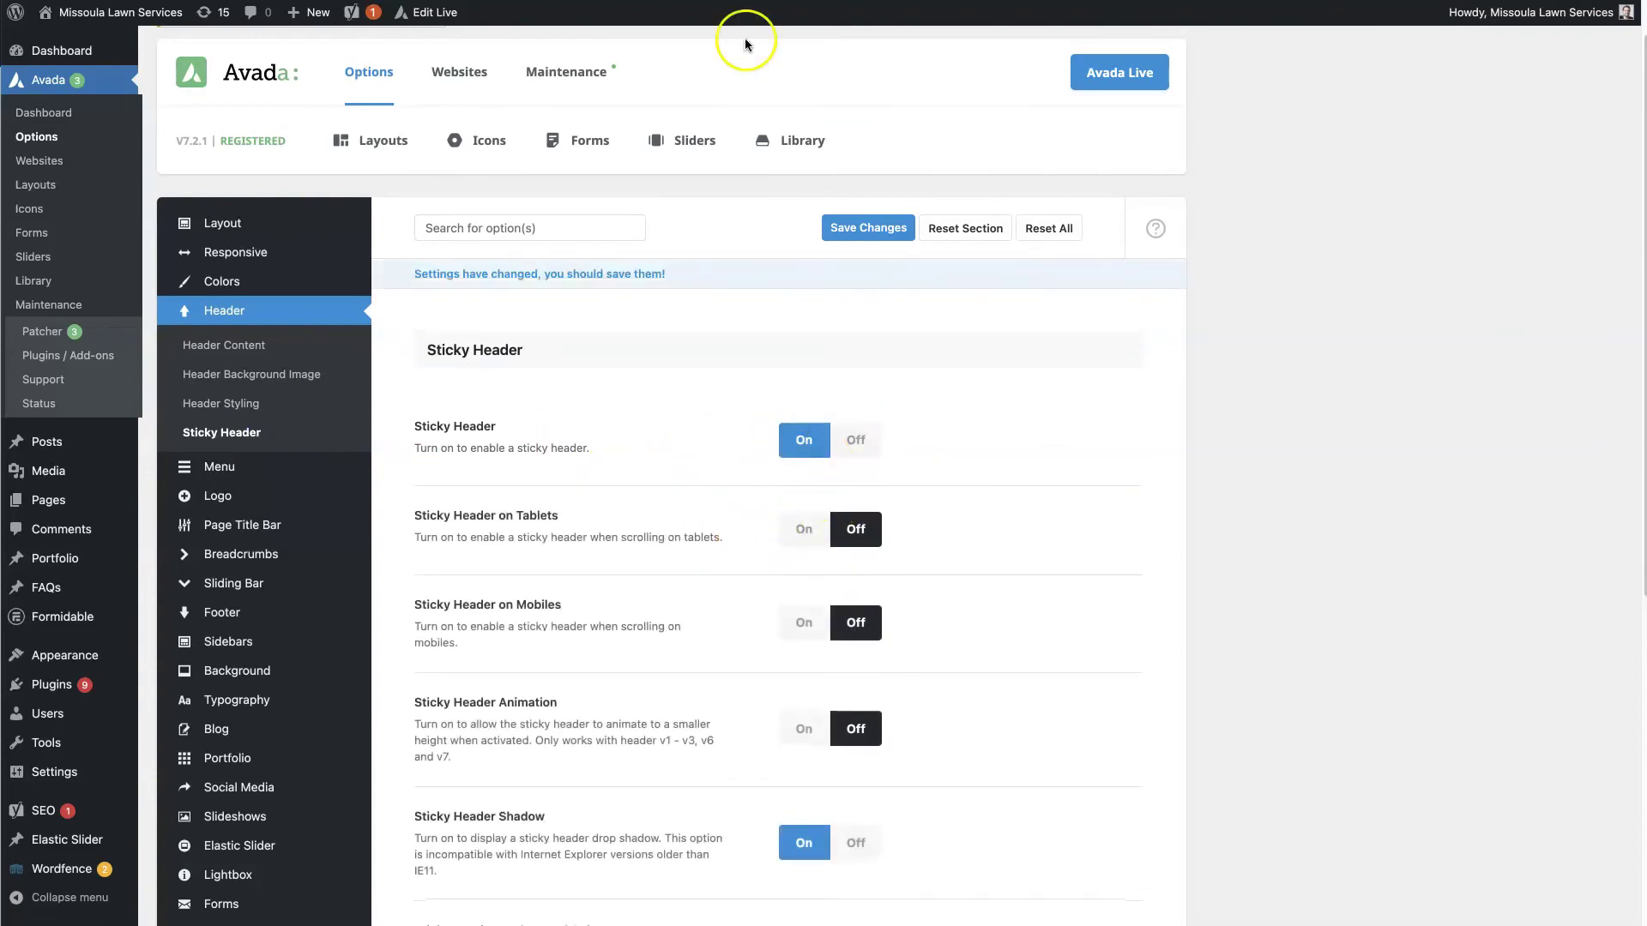
pyautogui.click(843, 227)
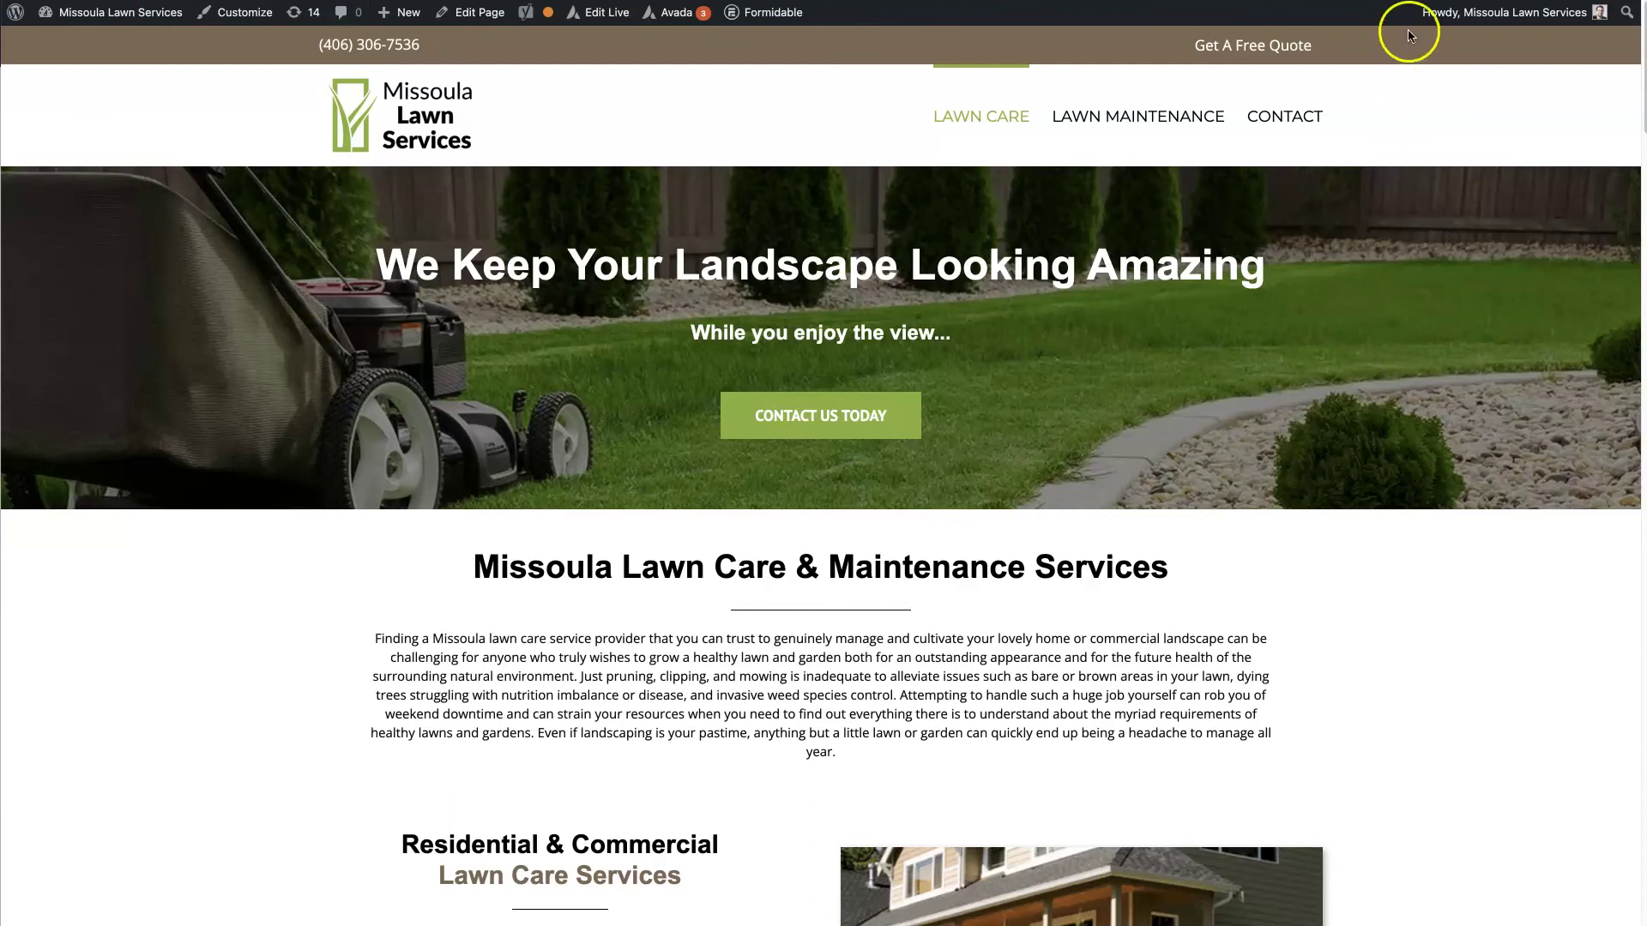
# Reload the homepage and scroll down and up to confirm the dark header stays pinned
pyautogui.press('super+r')
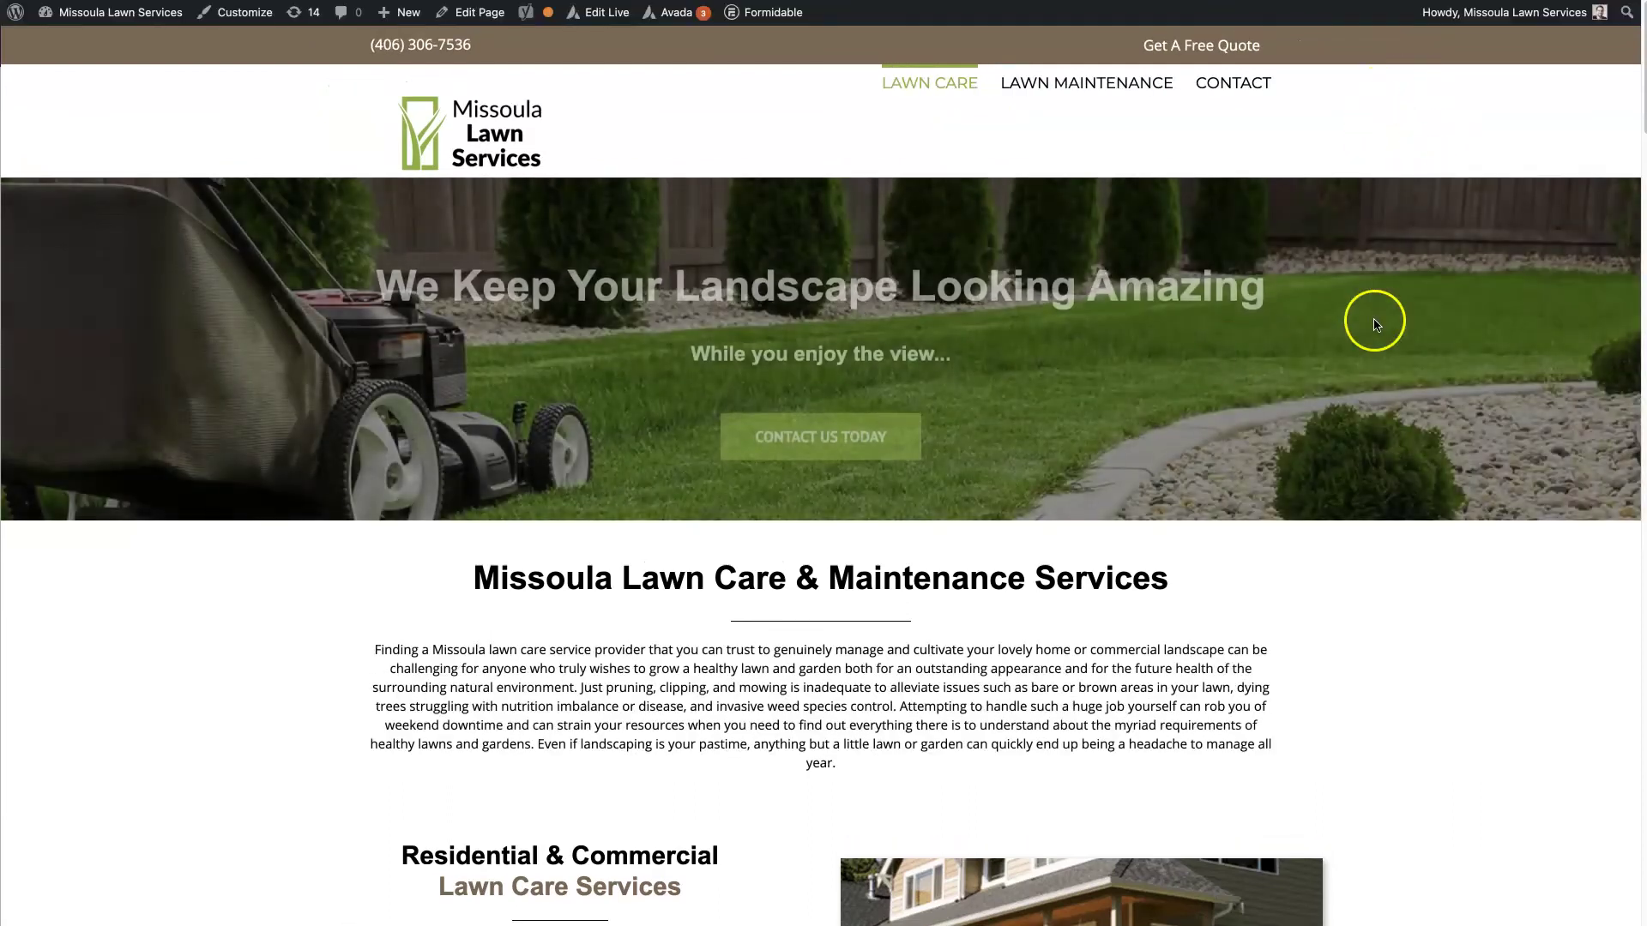
pyautogui.scroll(-8, 1393, 416)
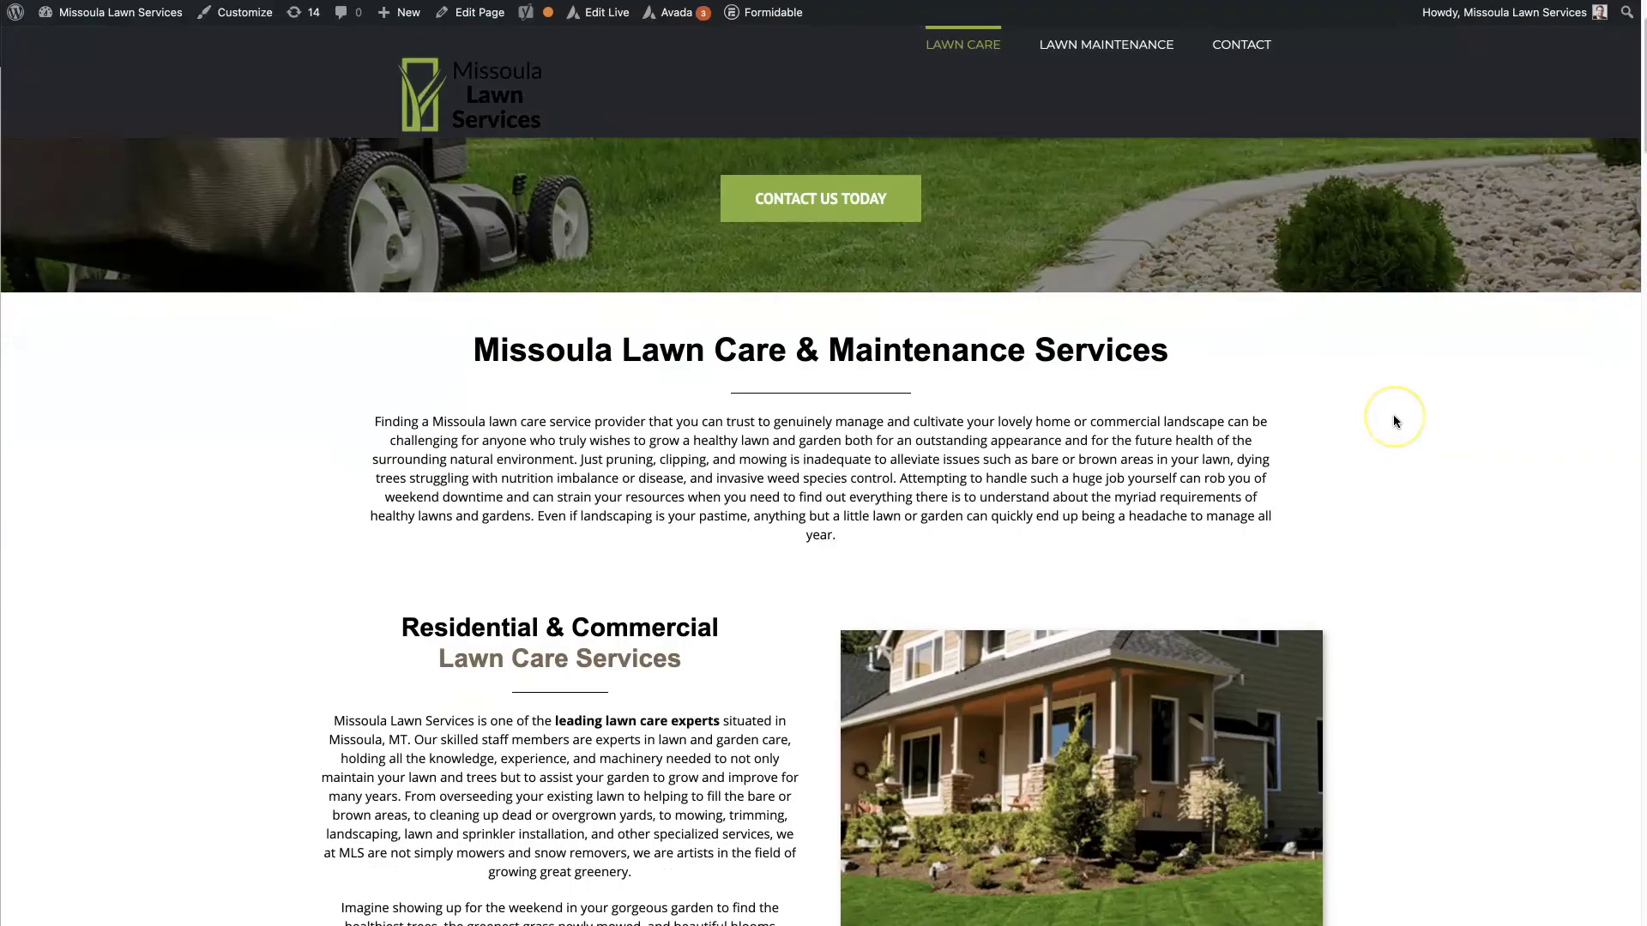
pyautogui.scroll(-16, 1394, 420)
pyautogui.scroll(20, 1393, 421)
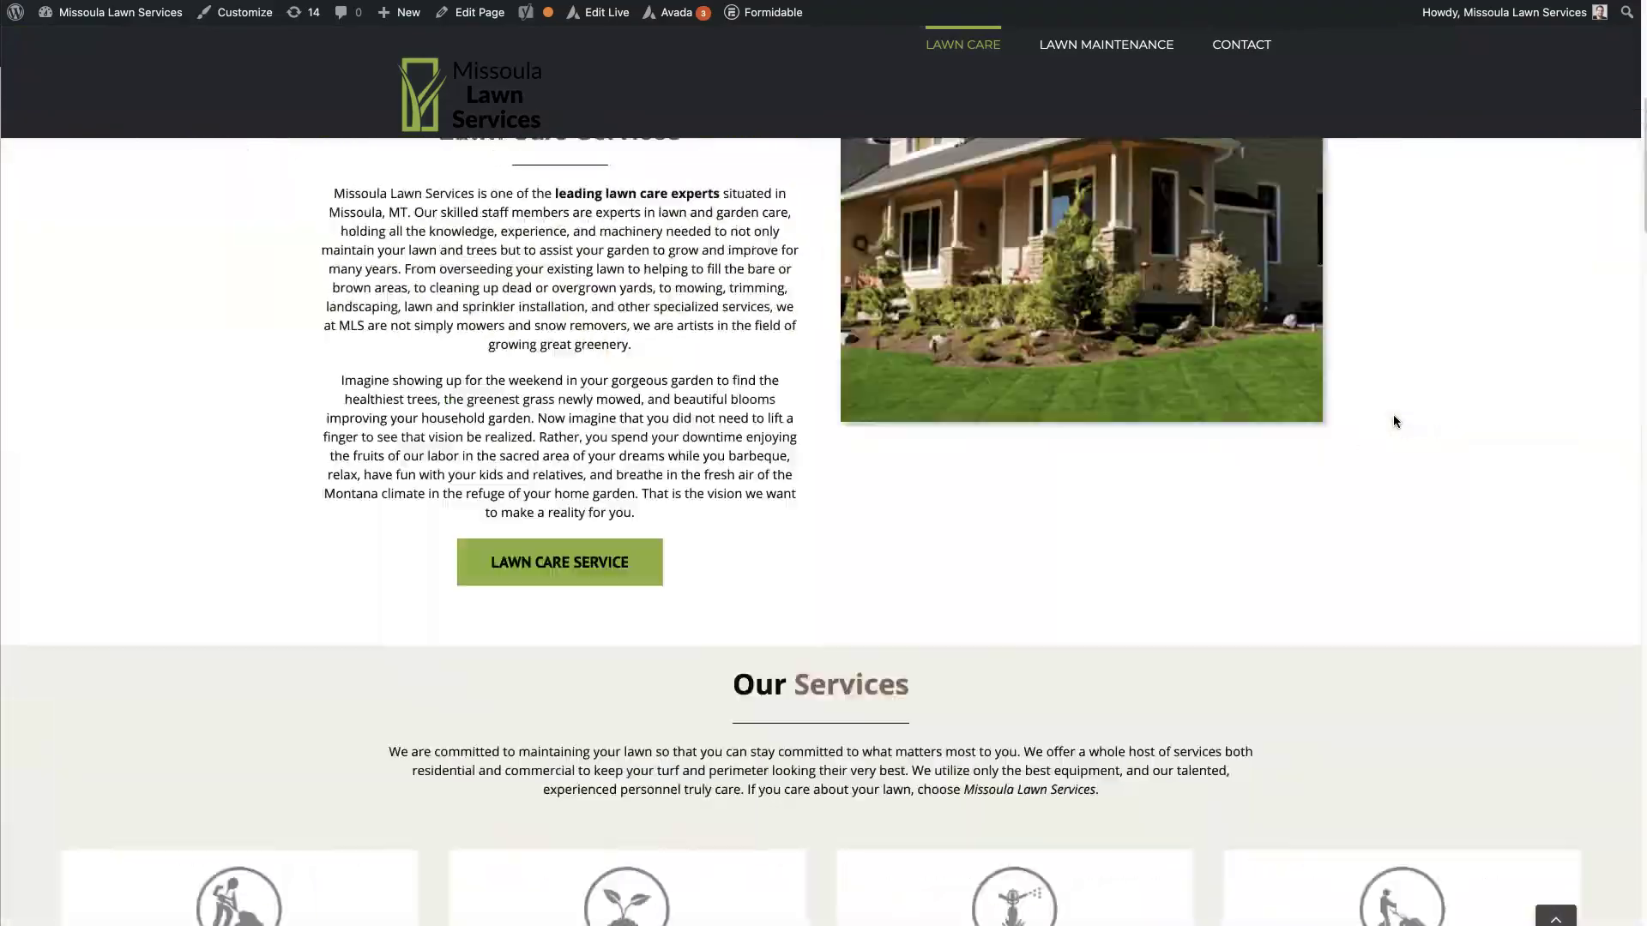
pyautogui.scroll(-20, 1393, 414)
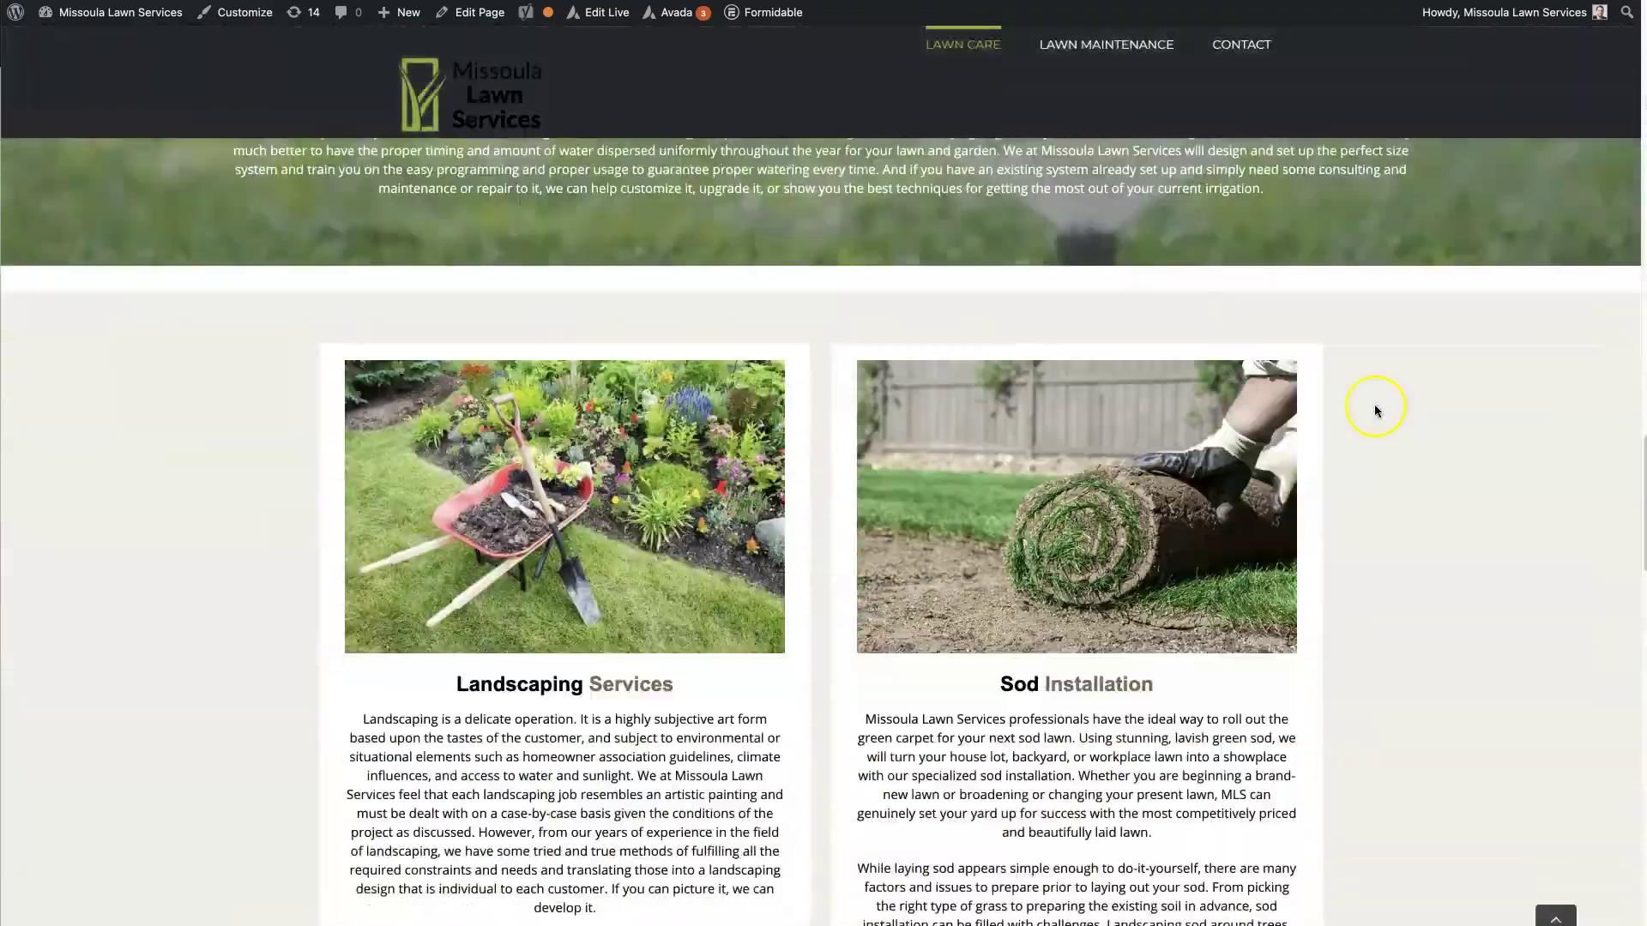
pyautogui.scroll(-6, 1367, 661)
pyautogui.scroll(20, 1367, 662)
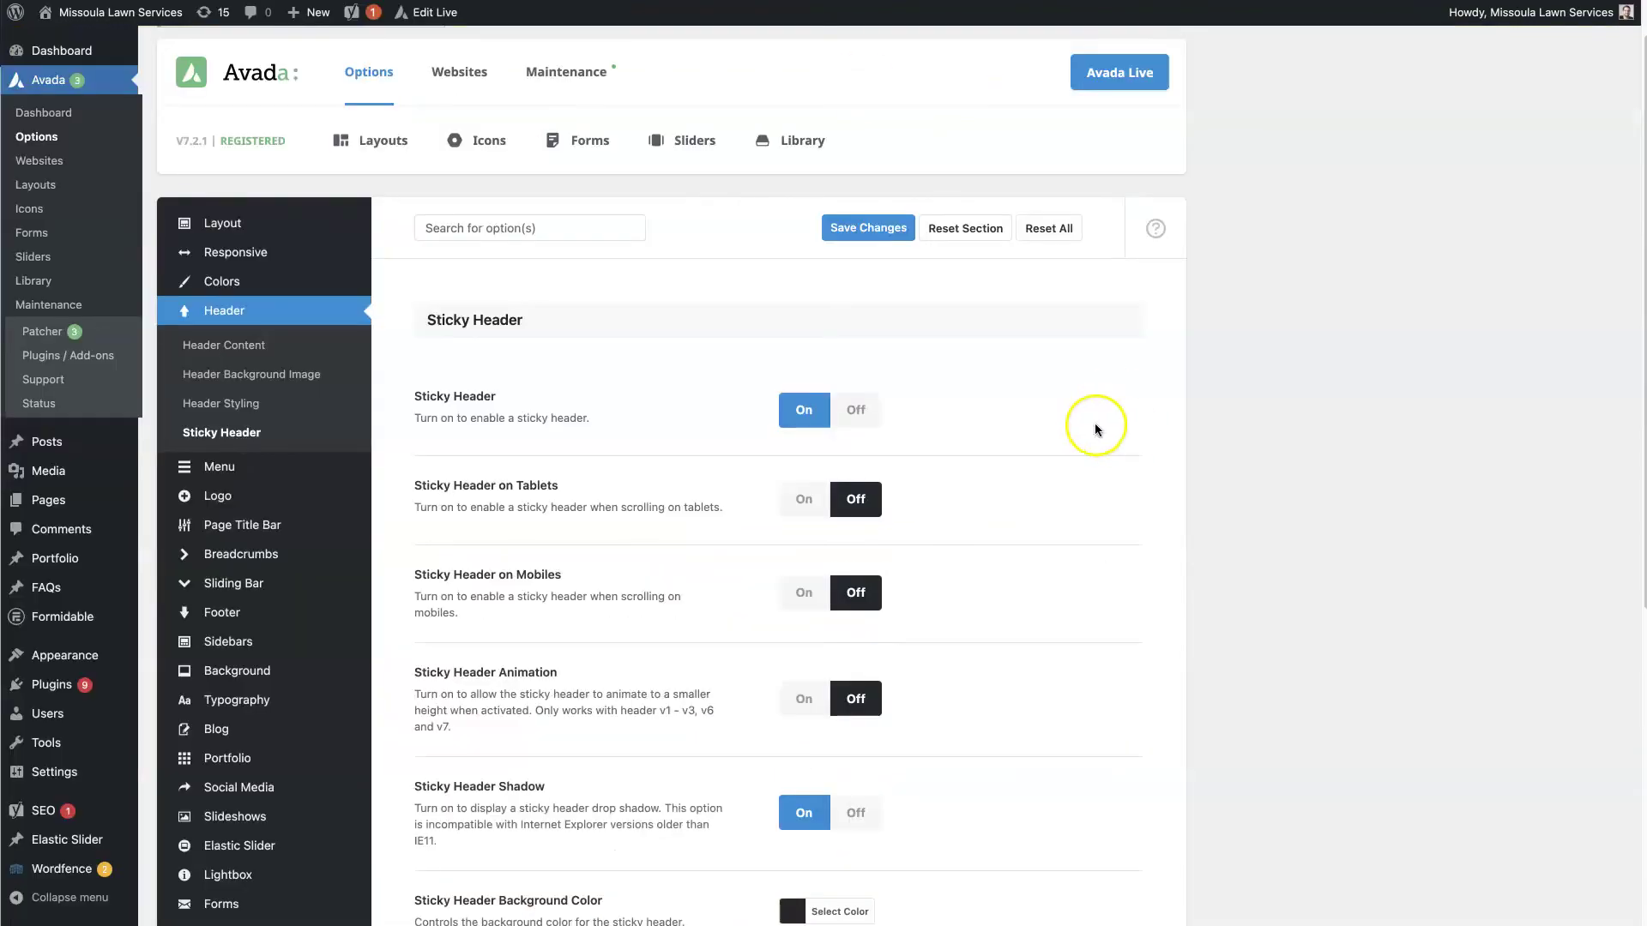
# Set Sticky Header back to Off, save, and reload the homepage
pyautogui.click(869, 410)
pyautogui.click(866, 228)
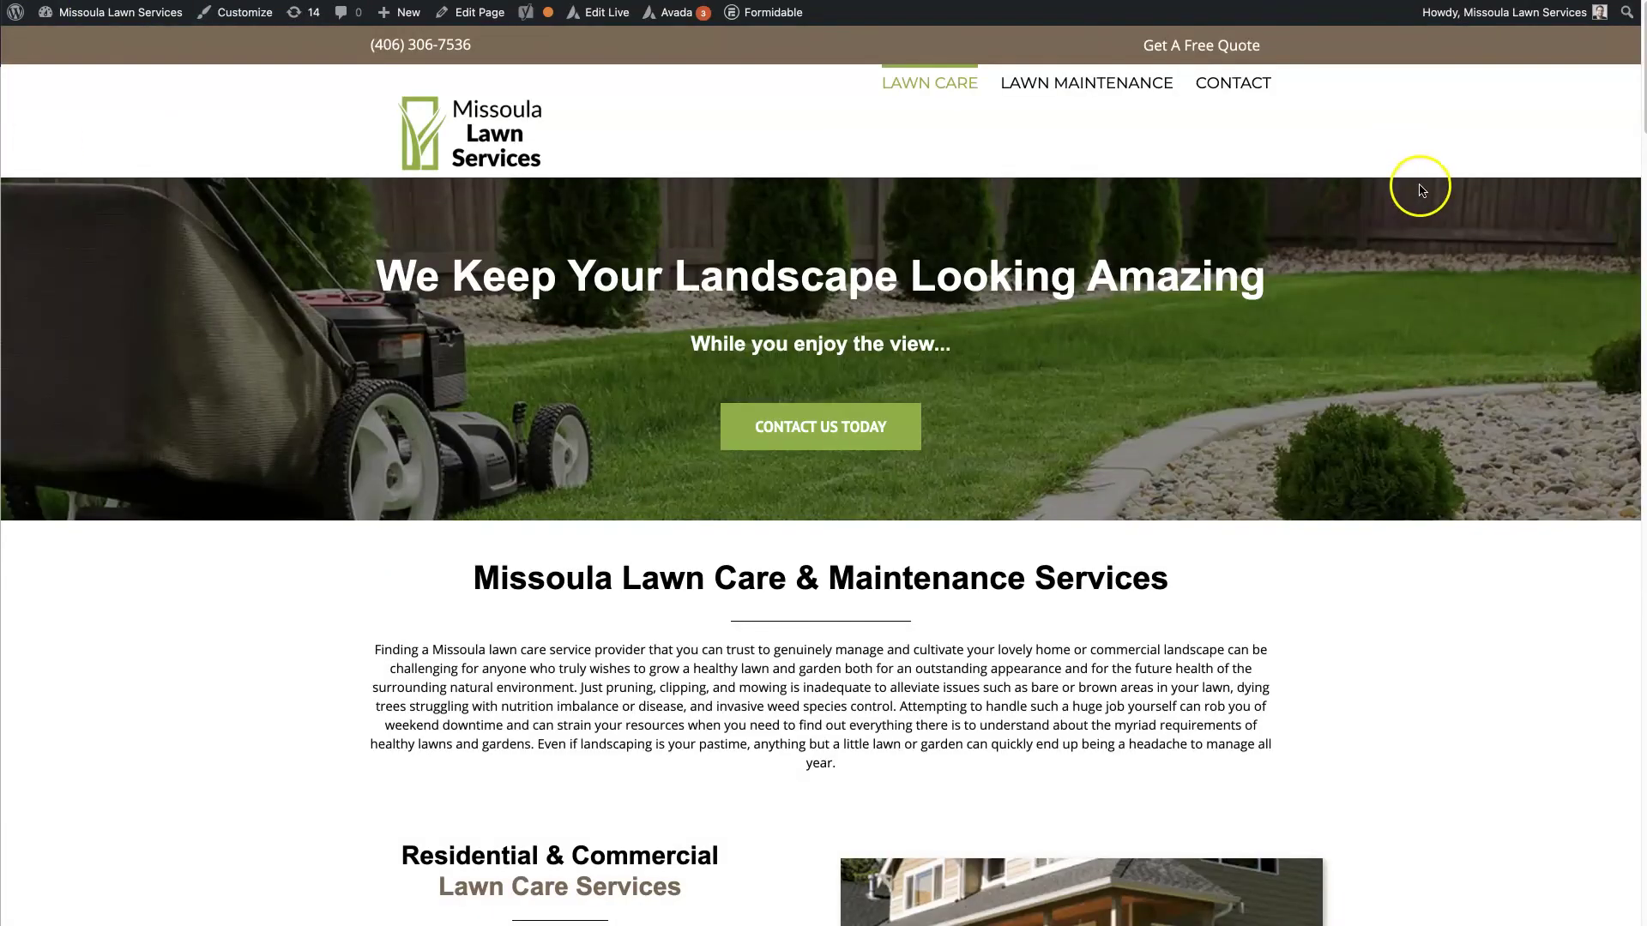
pyautogui.press('super+r')
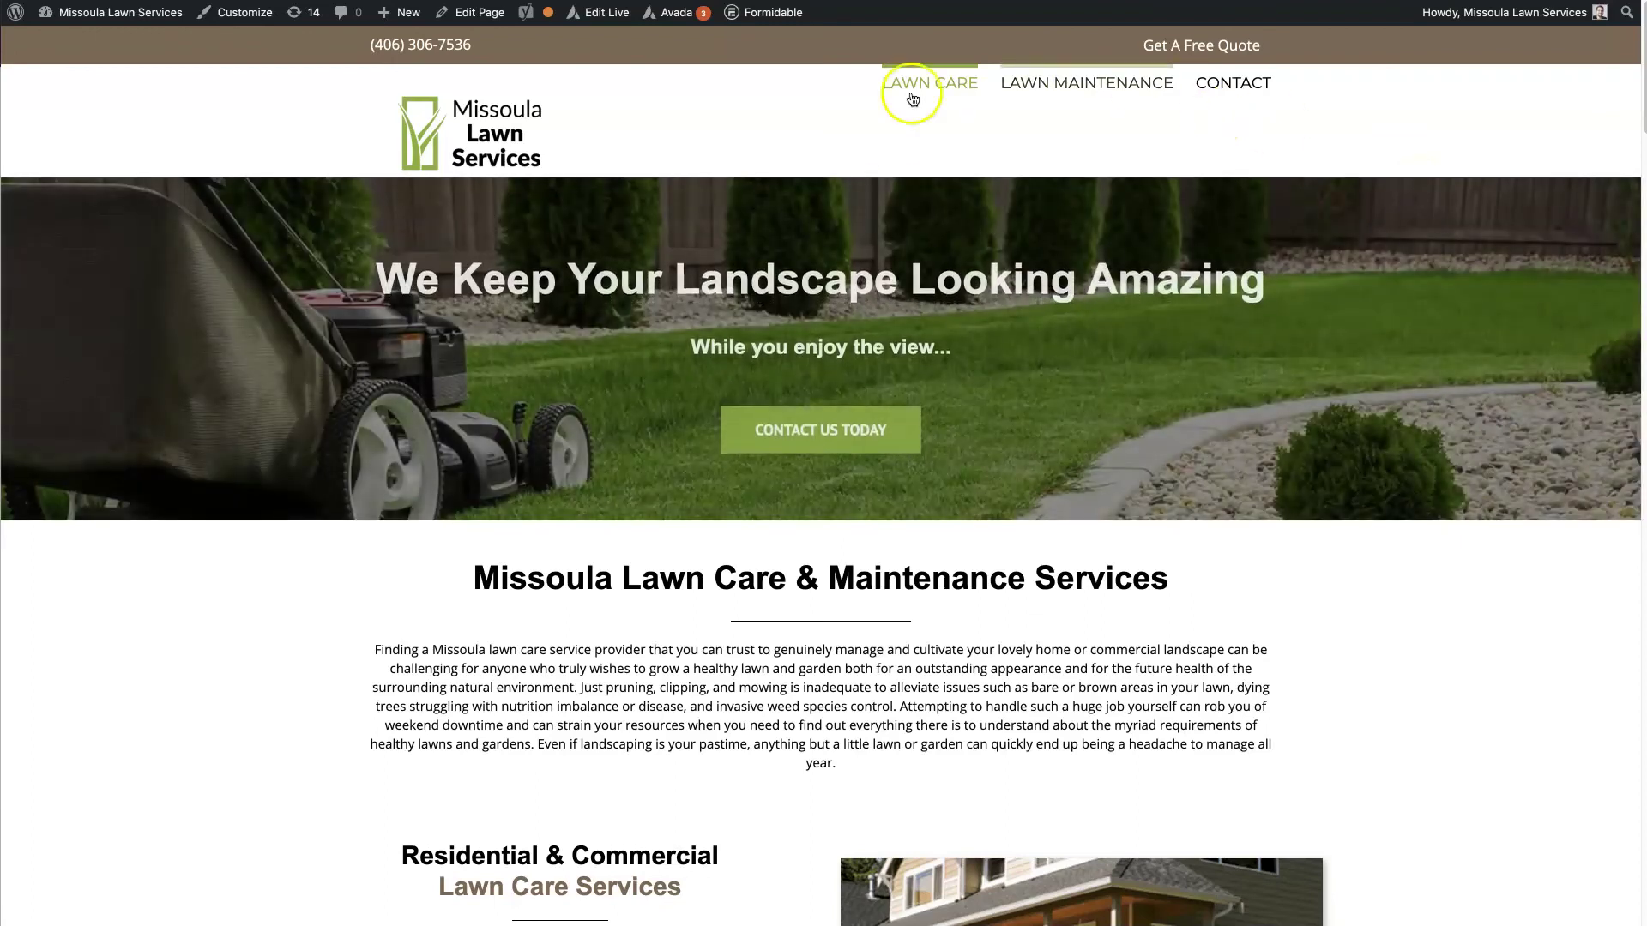